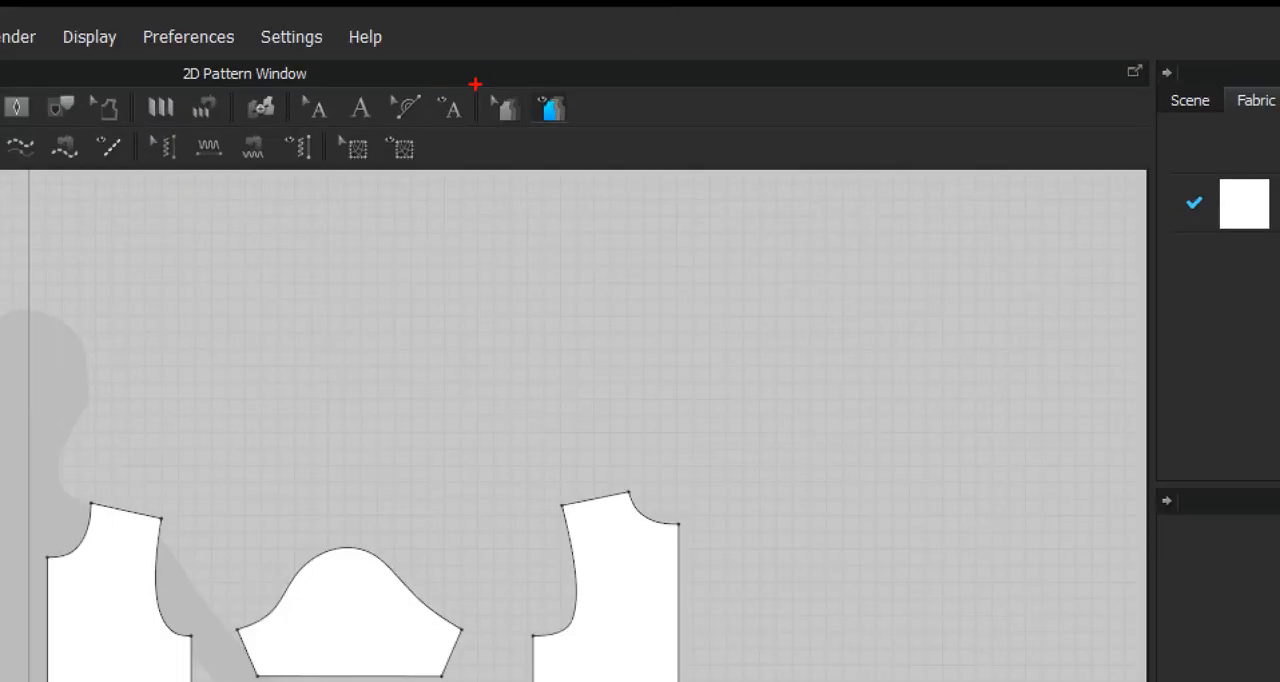
drag(476, 84, 535, 134)
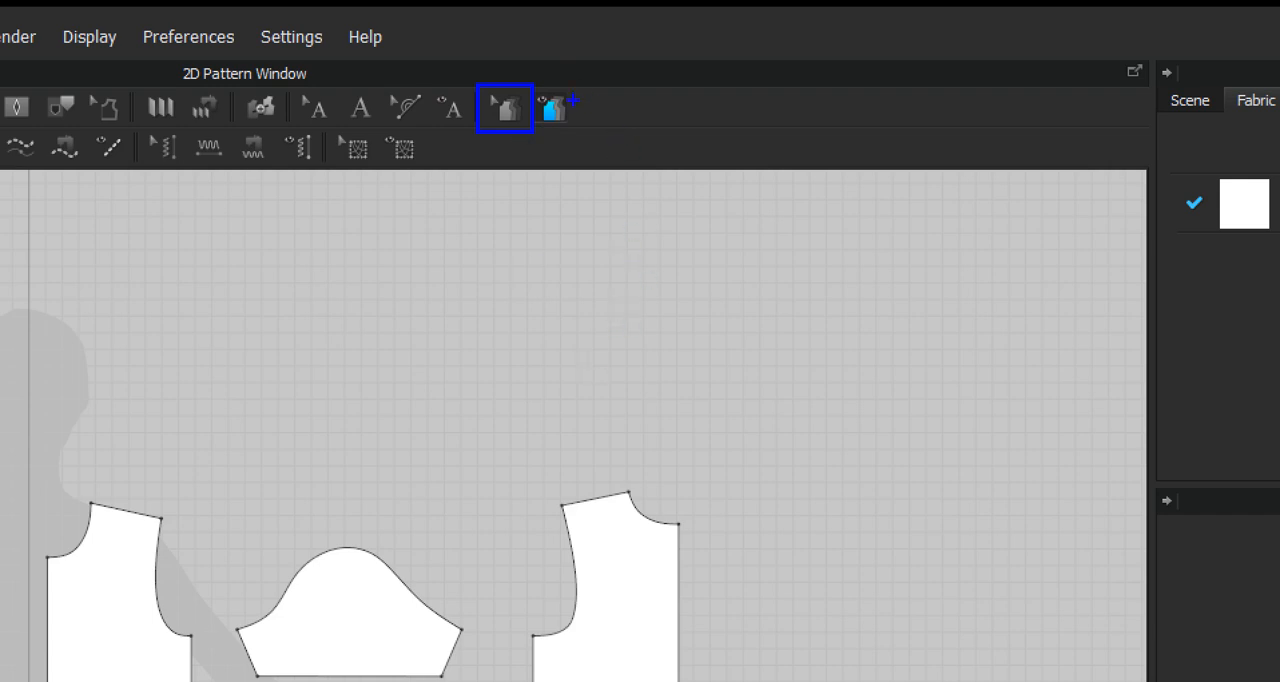
drag(586, 122, 530, 83)
key(Escape)
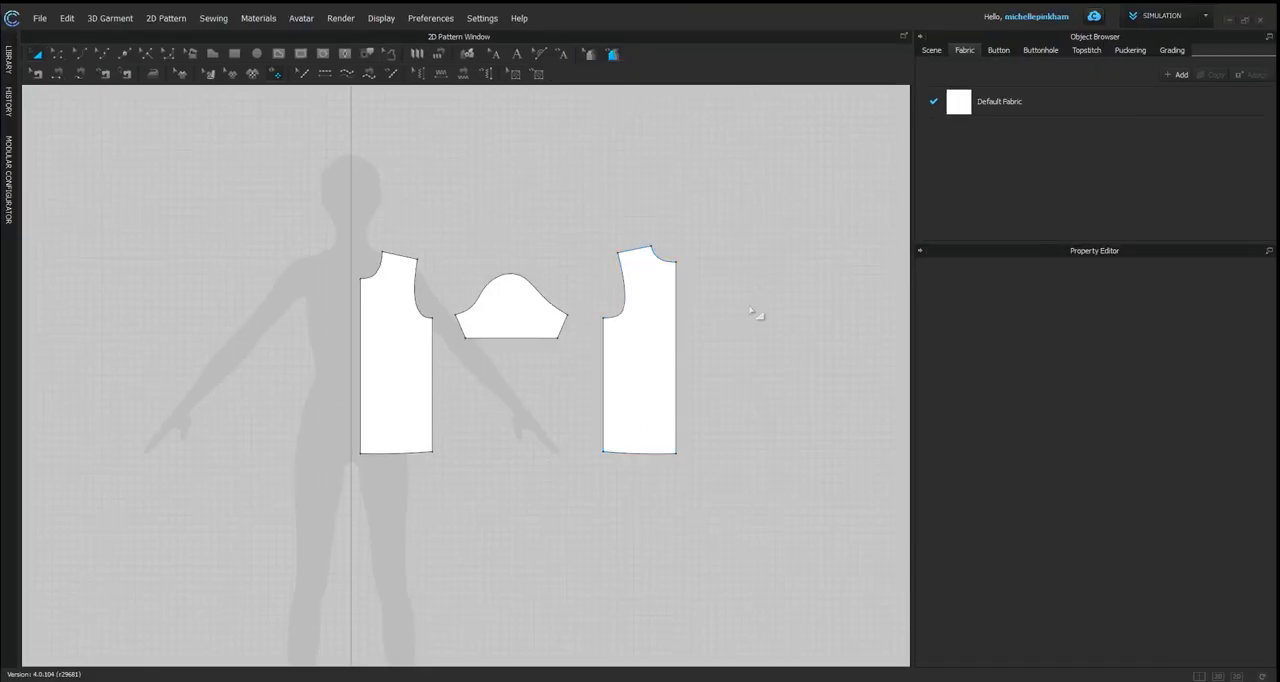
Step: Create a grading size group and add three further sizes to it
click(1180, 52)
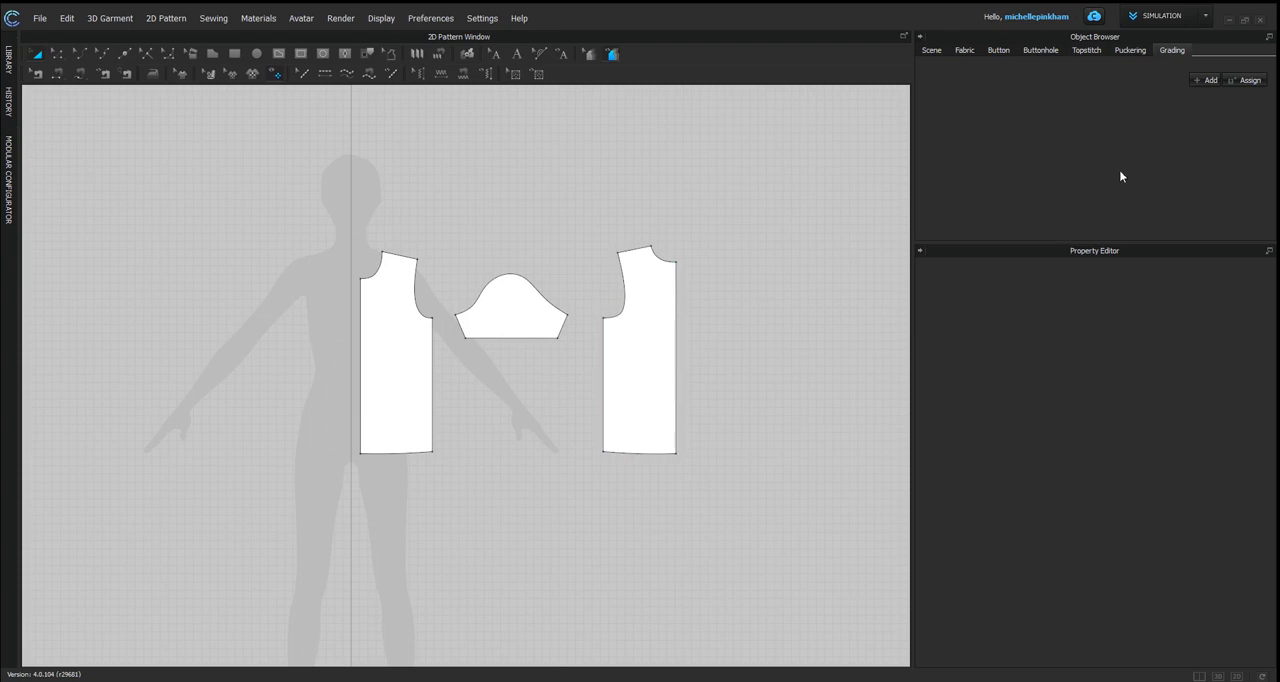
click(1207, 81)
click(1214, 104)
click(1214, 104)
click(1214, 104)
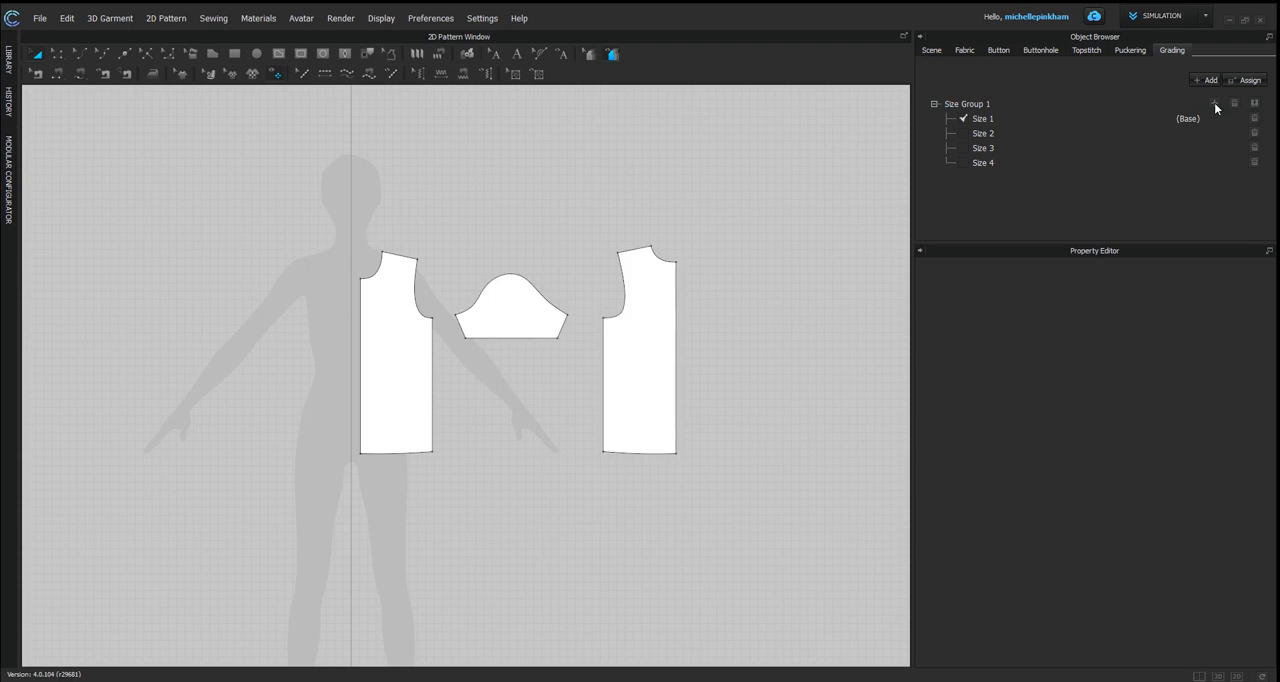
Step: Rename the first size in the group as EXTRA SMALL
click(985, 120)
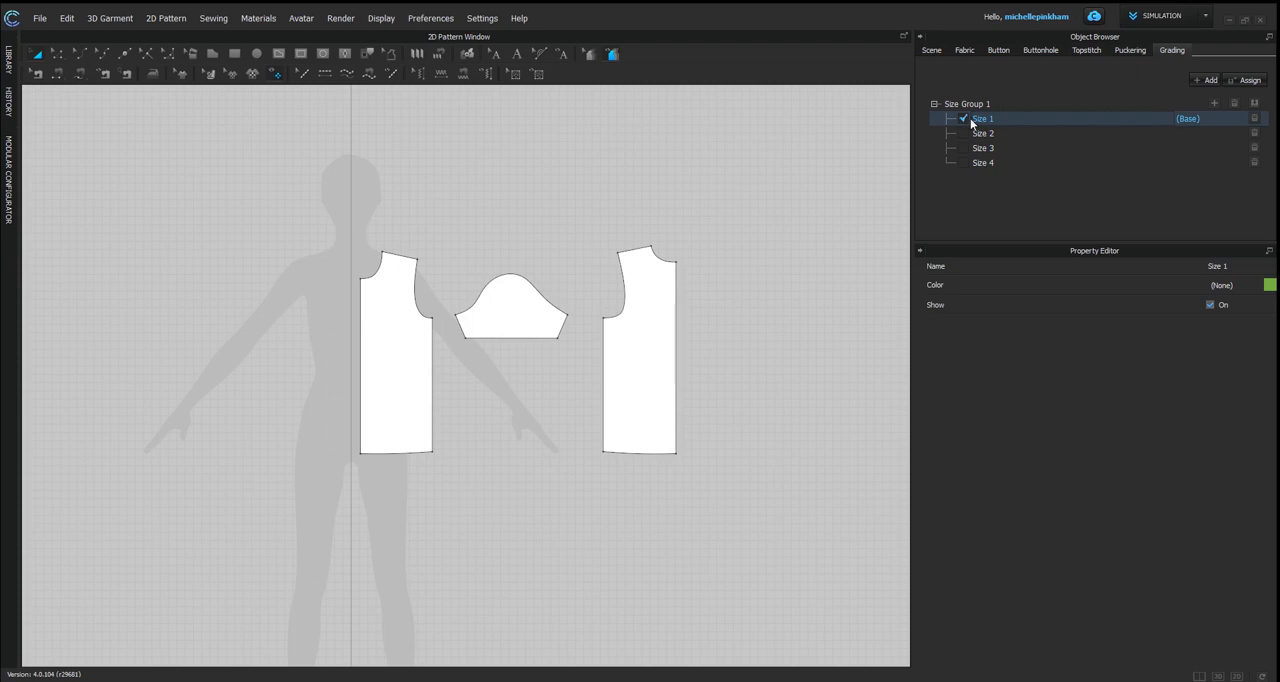
double_click(993, 123)
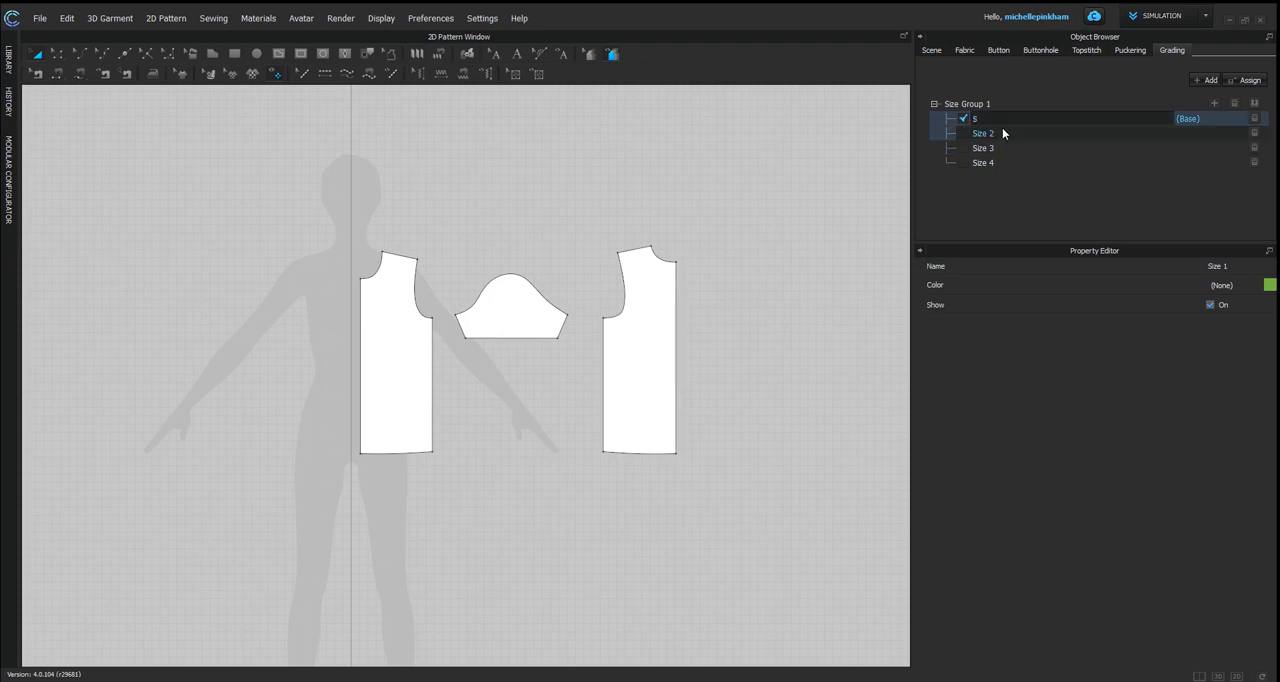
text(EXTRA SMALL)
key(Return)
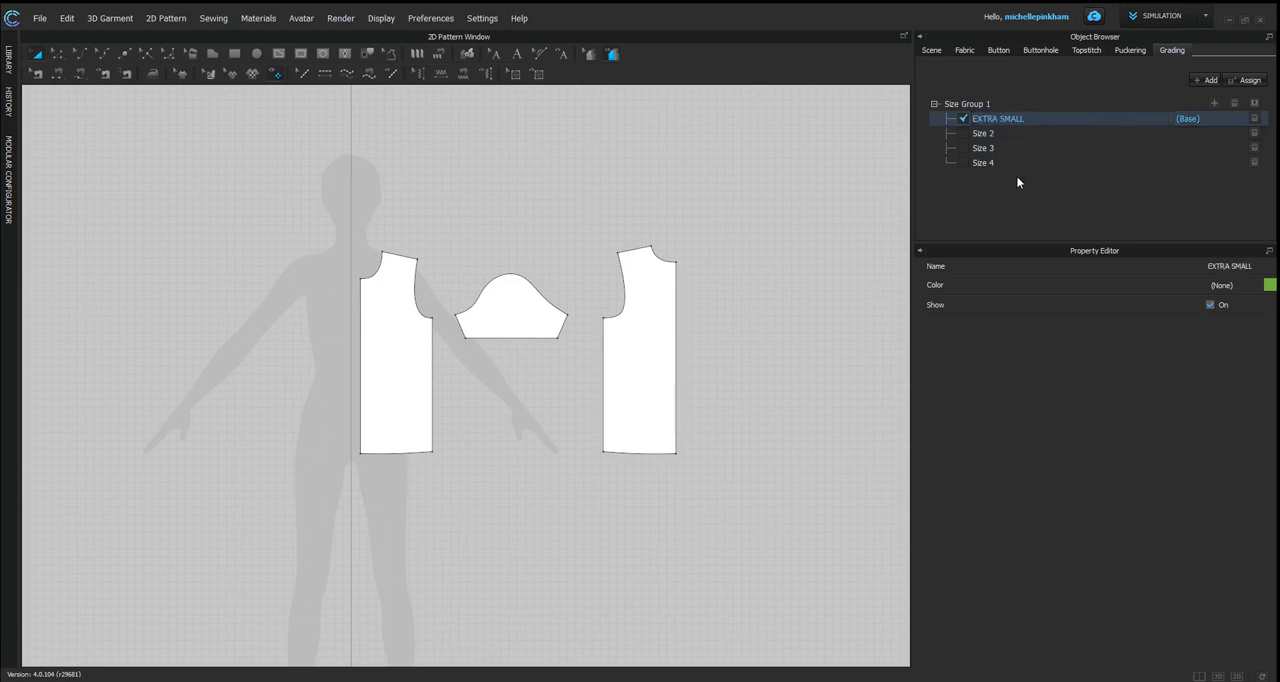
Step: Make the second size the base size and rename it as SMALL
click(975, 134)
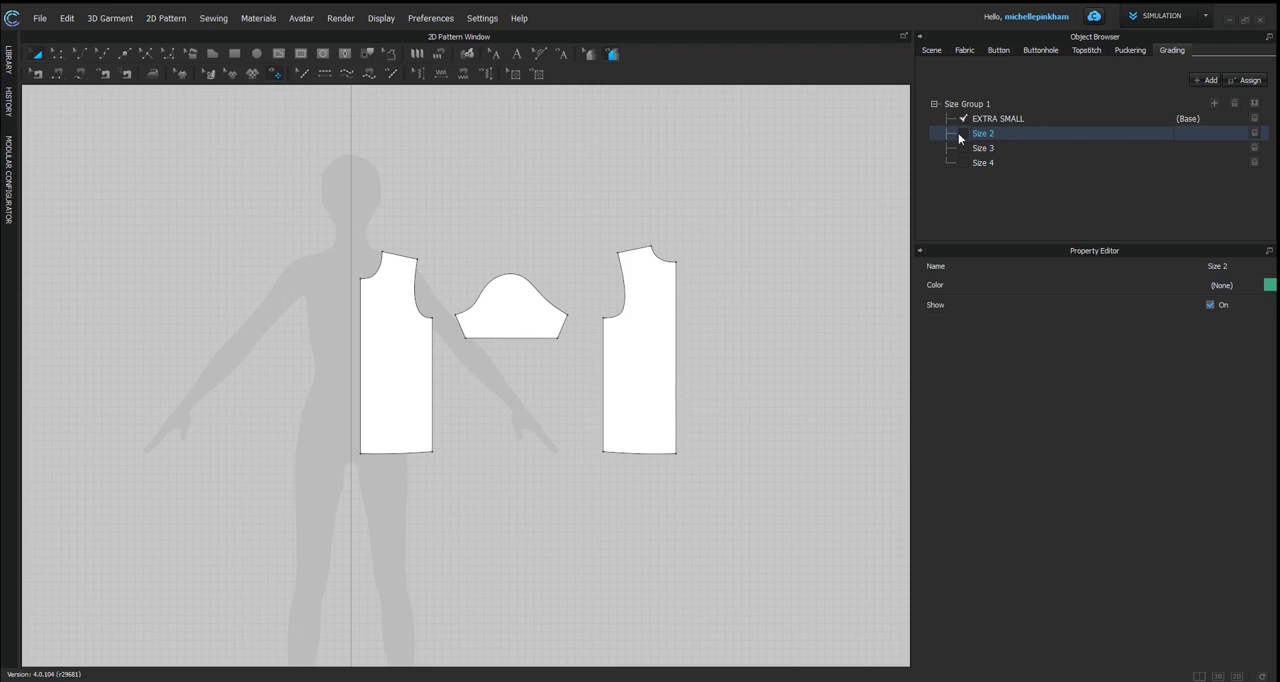
click(963, 137)
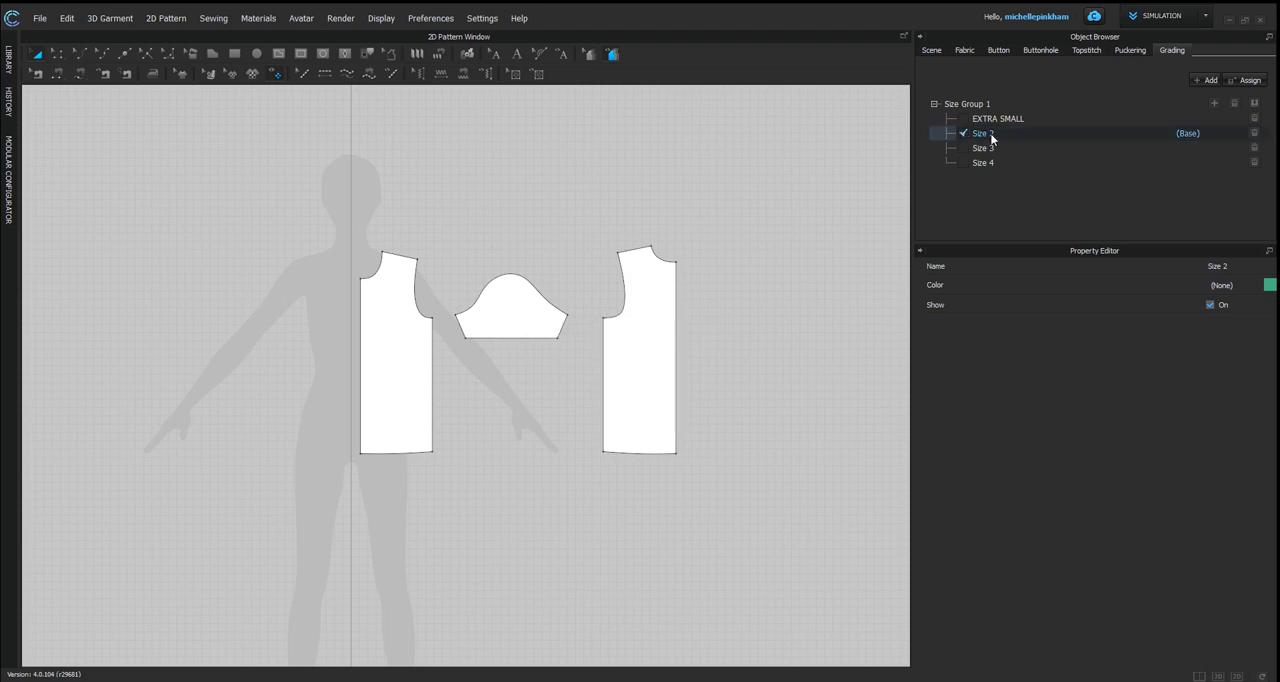
double_click(989, 135)
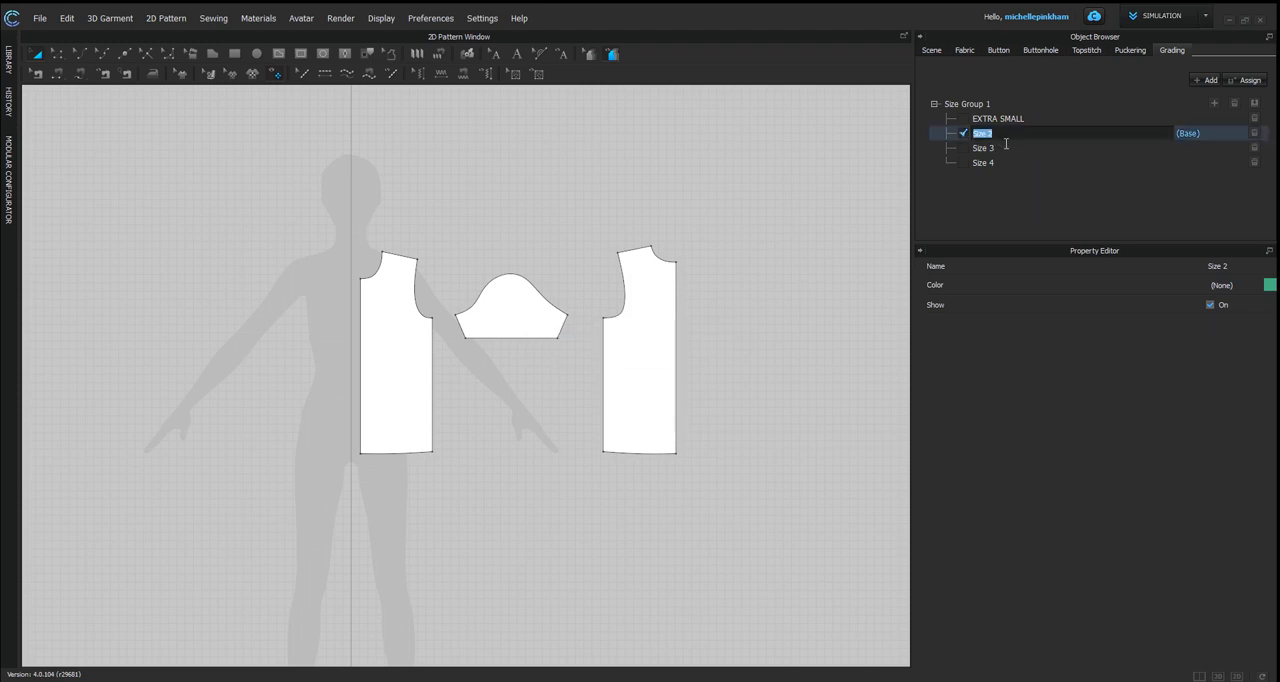
text(SMALL)
key(Return)
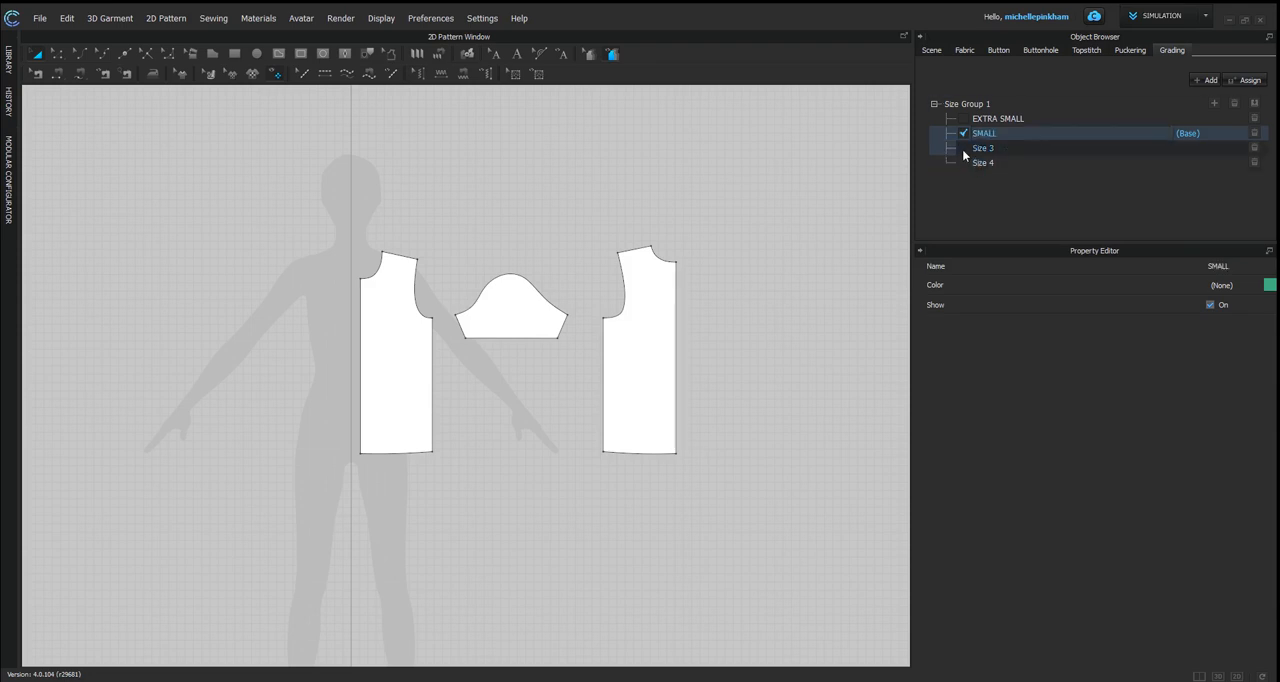
Step: Make the third size the base size and rename it as MEDIUM
click(963, 149)
double_click(999, 150)
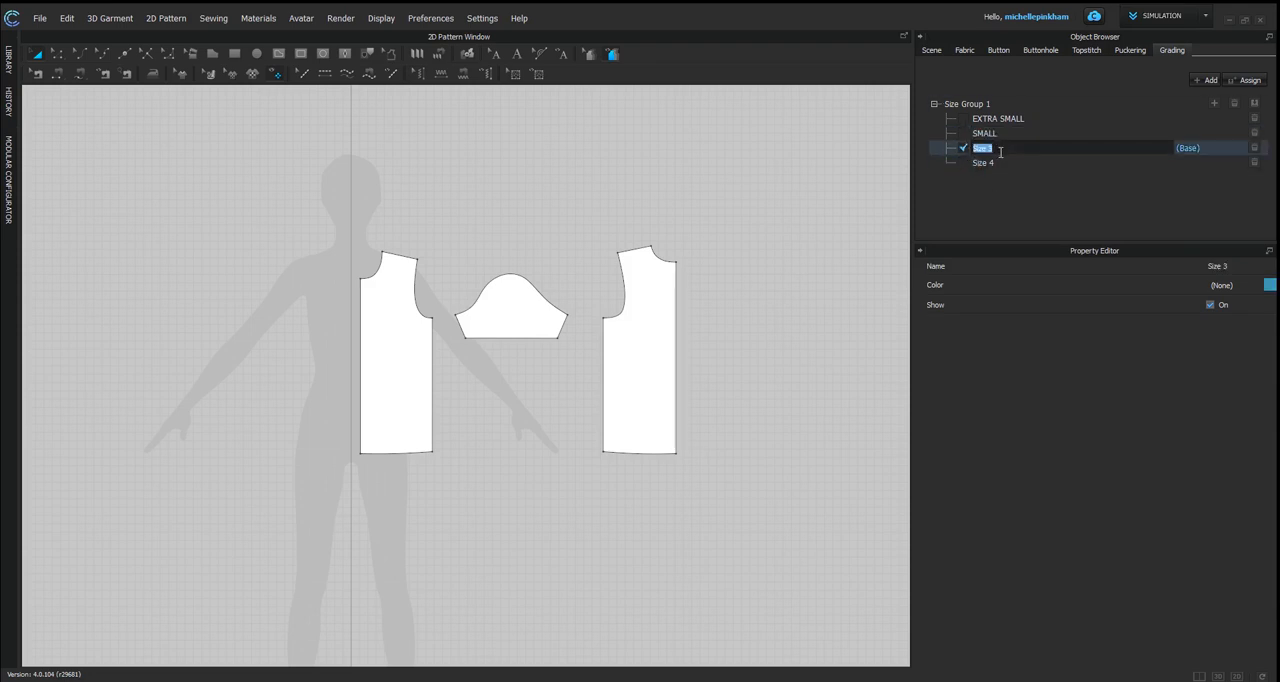
text(MEDIUM)
key(Return)
Step: Rename the fourth size as LARGE and set EXTRA SMALL as the group's base size
click(963, 163)
double_click(990, 163)
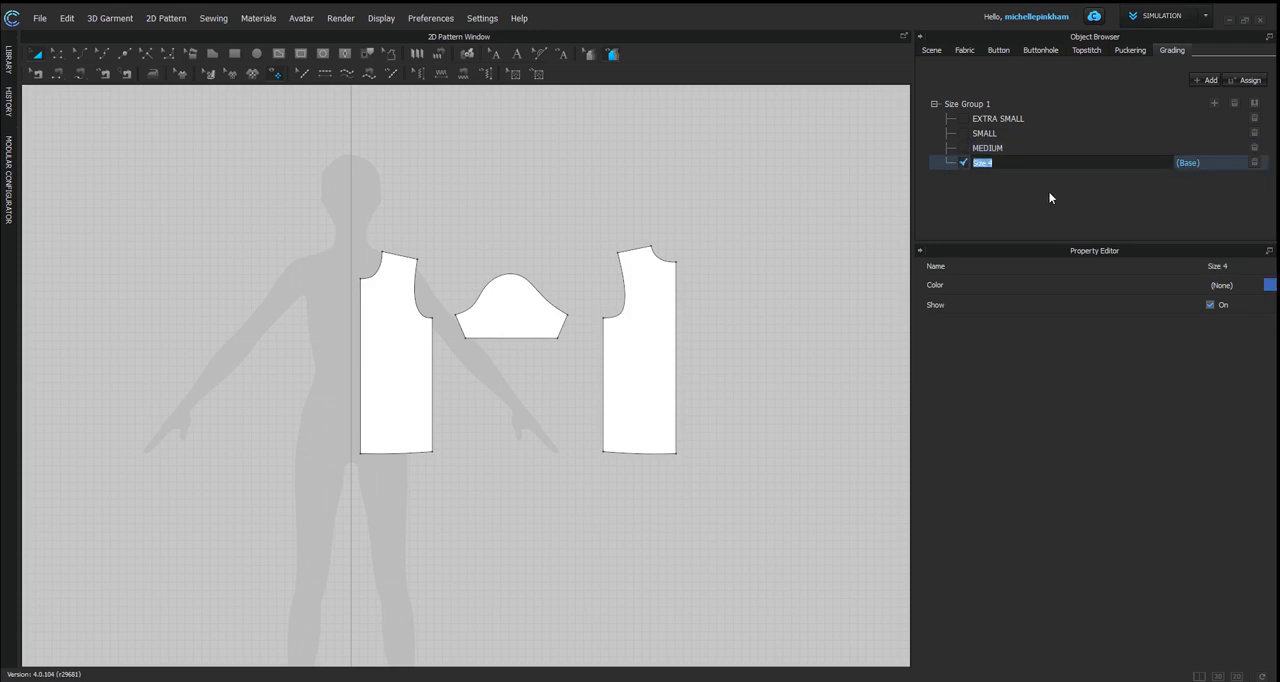
text(LARGE)
key(Return)
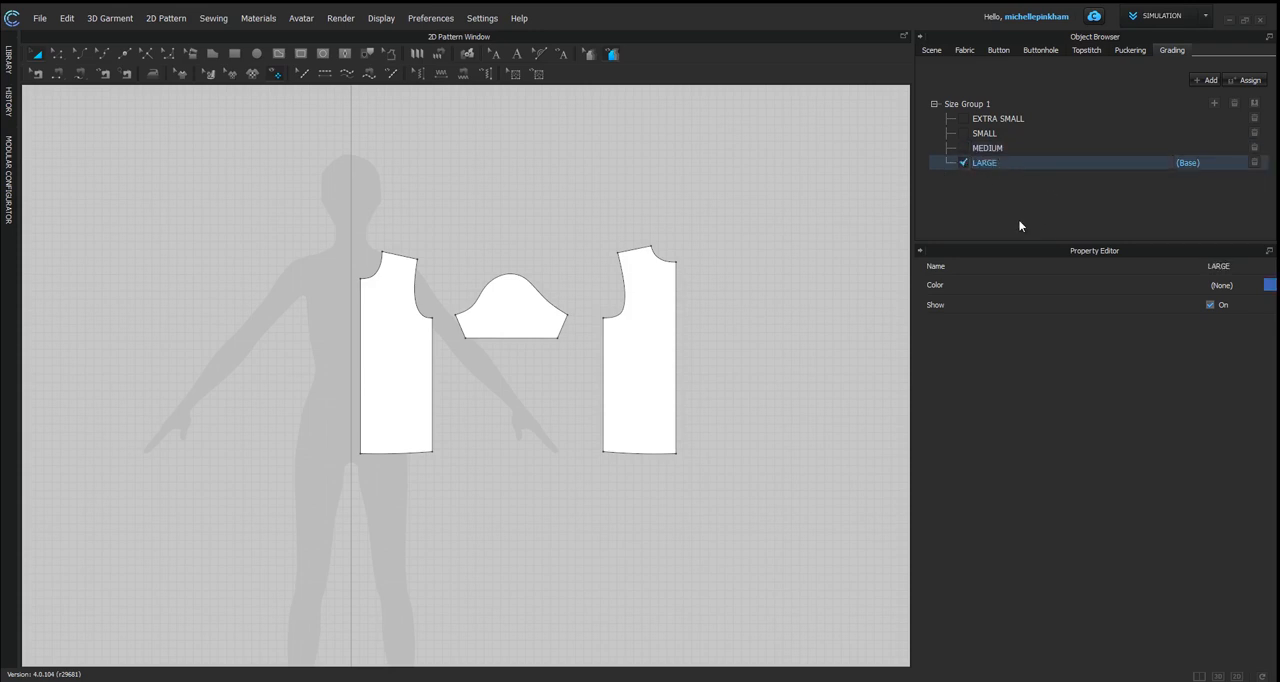
click(963, 119)
click(963, 162)
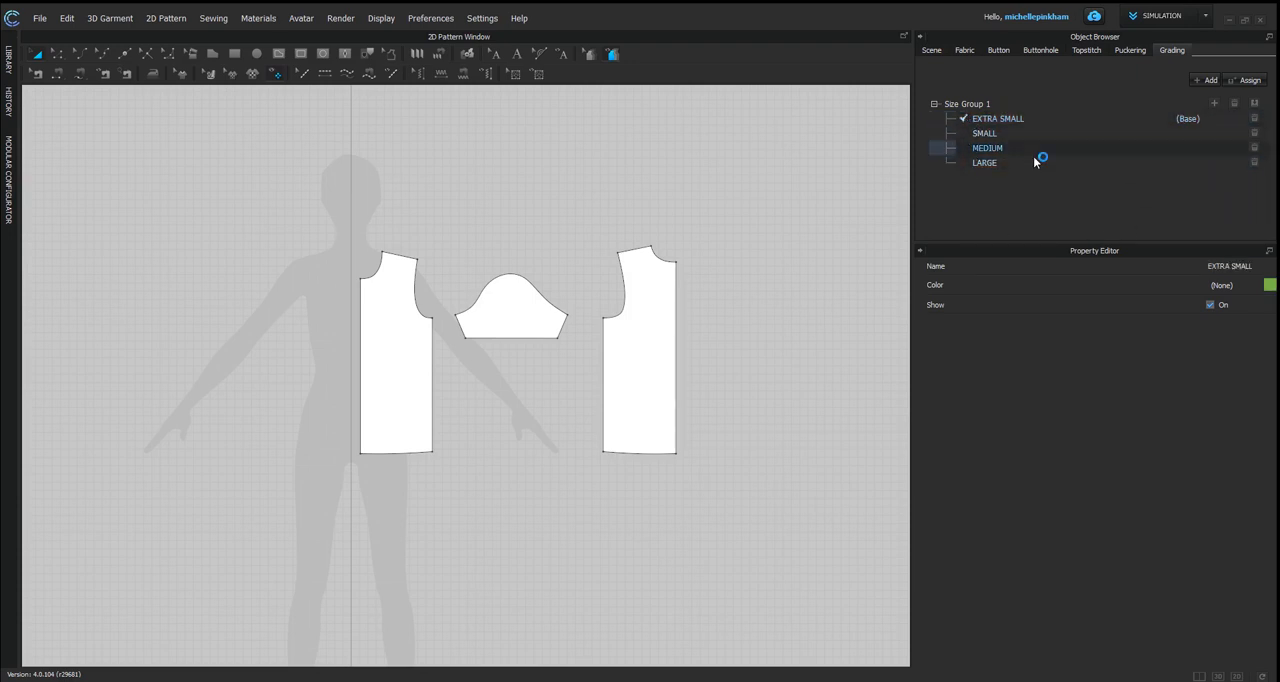
Step: Assign Size Group 1 to the back bodice piece by selecting its center neck point with the Edit Grading tool
click(645, 351)
click(589, 57)
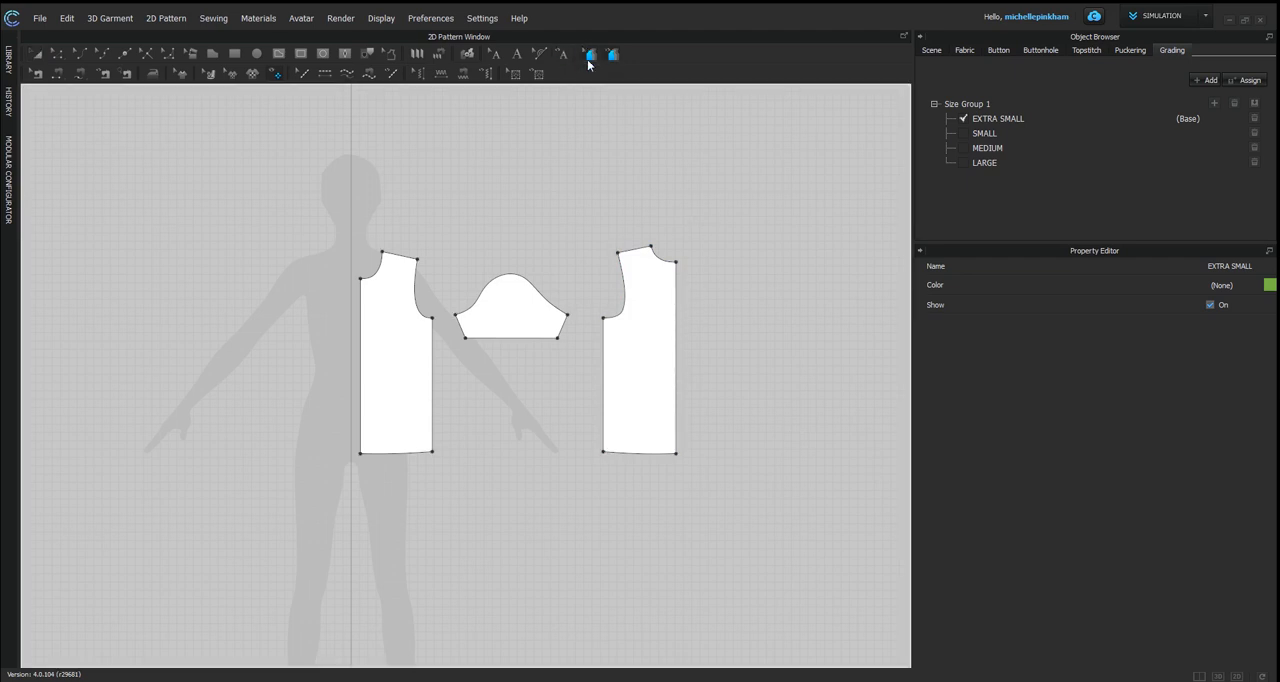
click(688, 271)
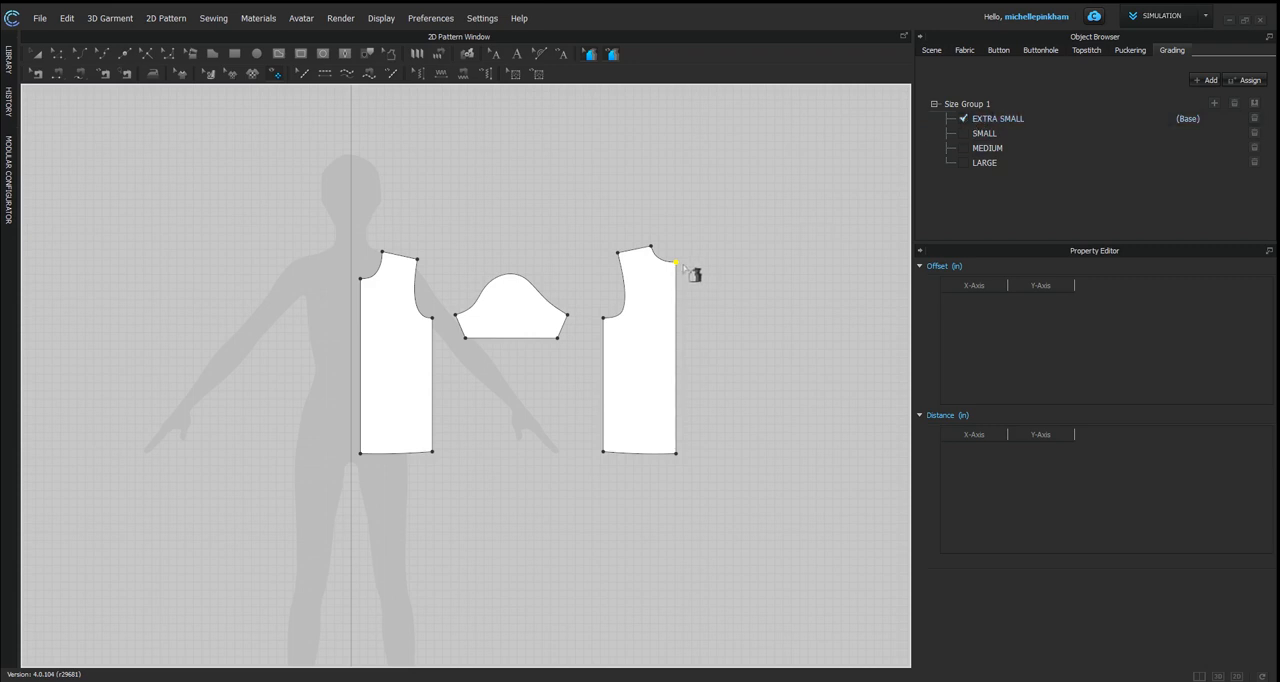
click(1255, 105)
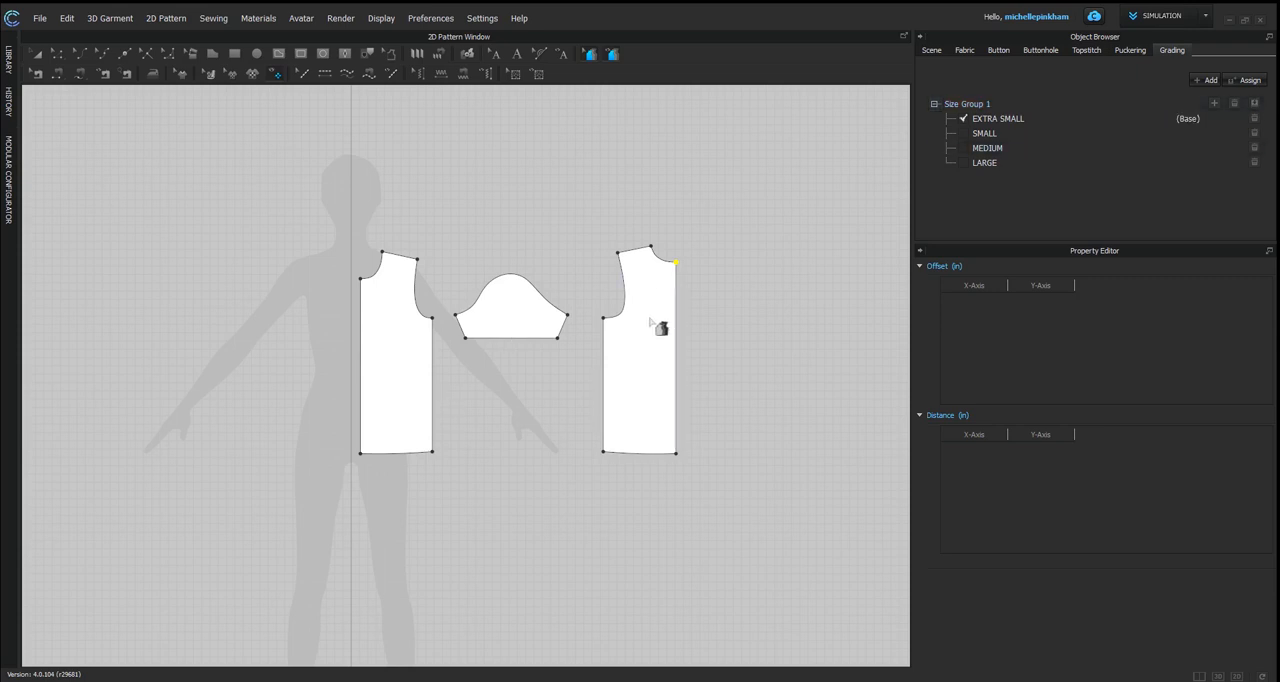
click(680, 214)
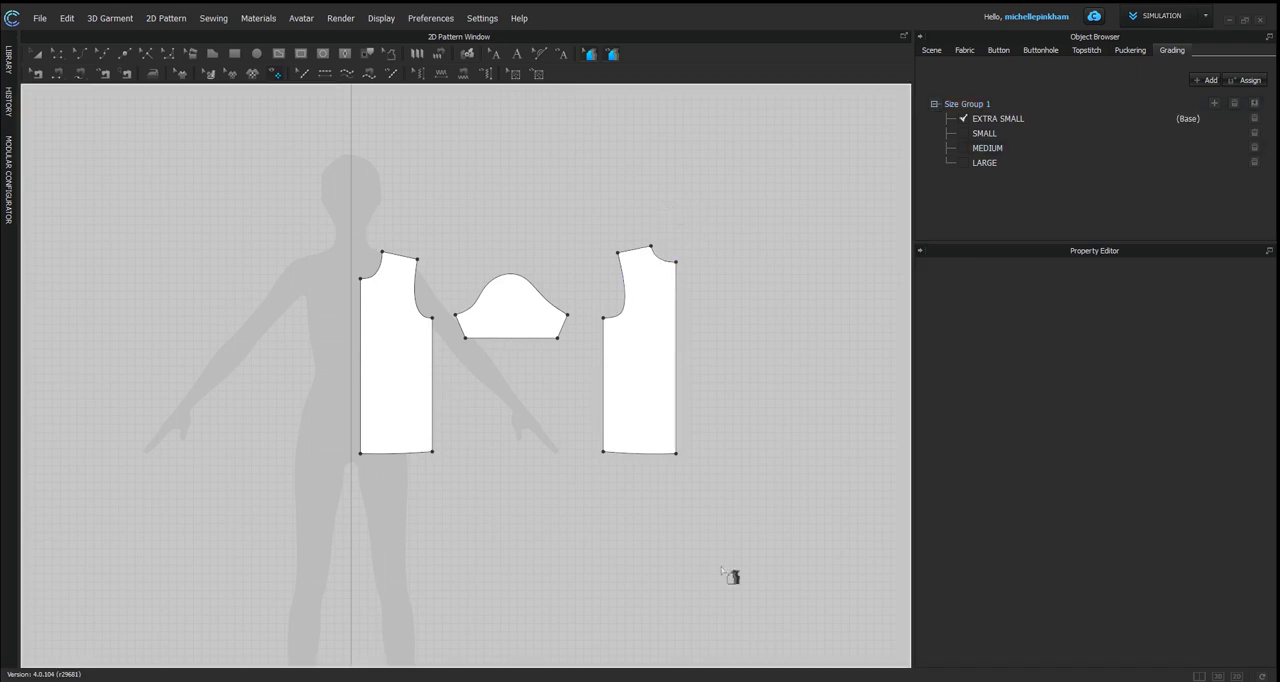
Step: Check the grading tables of the back piece's underarm and center hem points
click(603, 319)
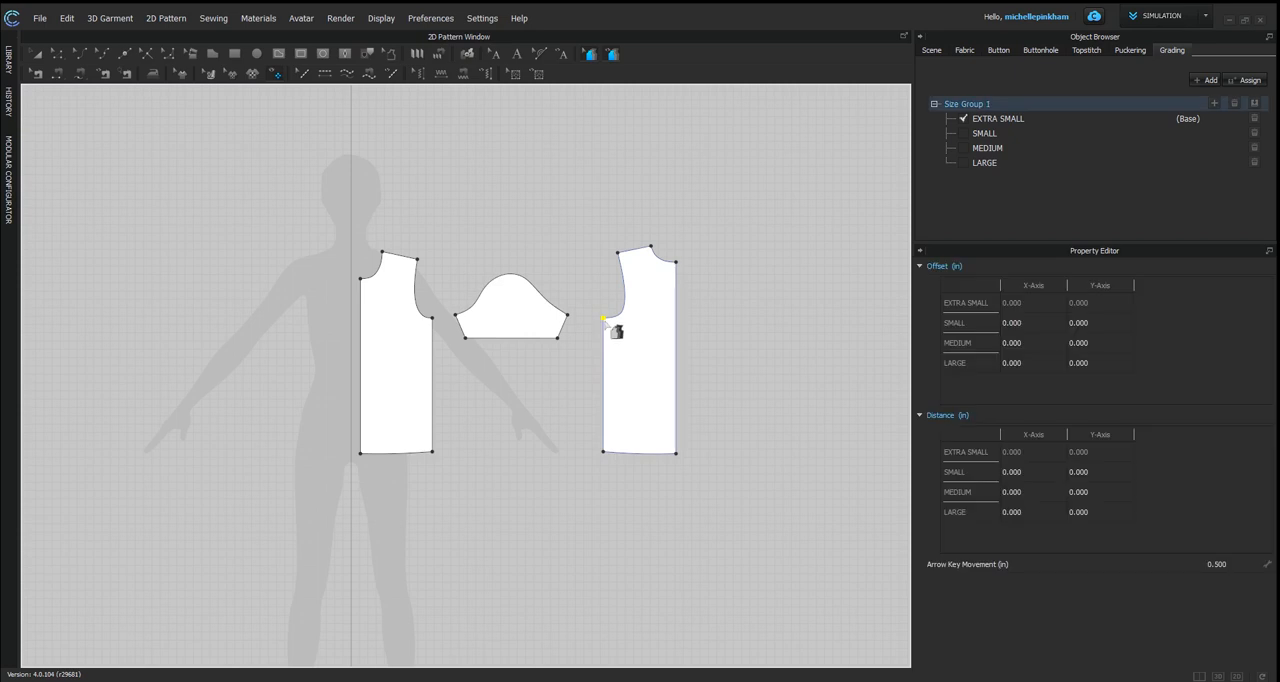
click(676, 453)
click(587, 252)
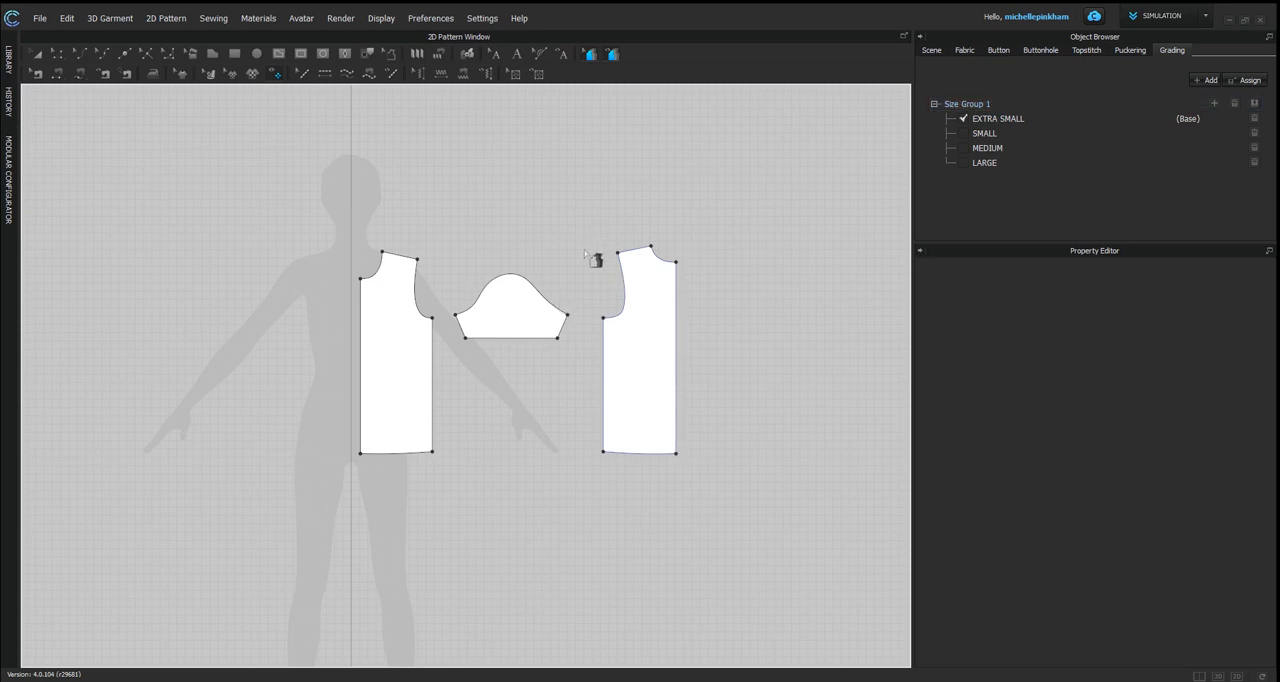
Step: Assign Size Group 1 to the sleeve and front bodice pieces
click(567, 316)
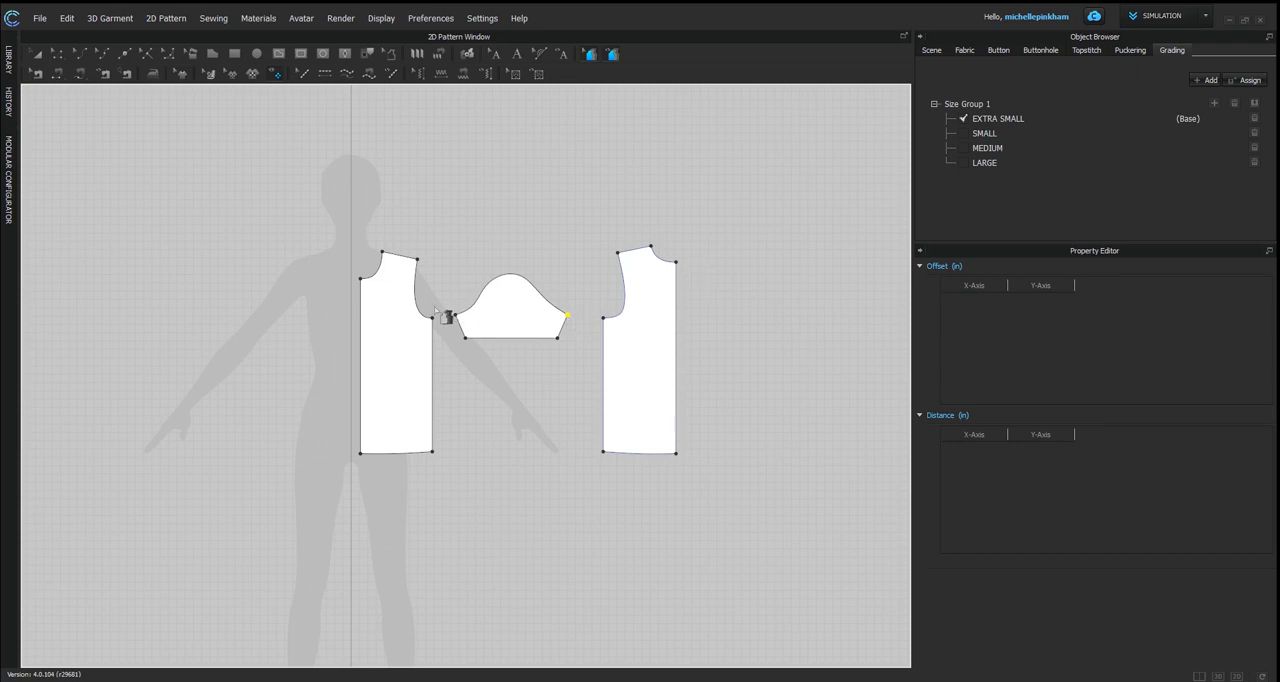
shift+click(432, 318)
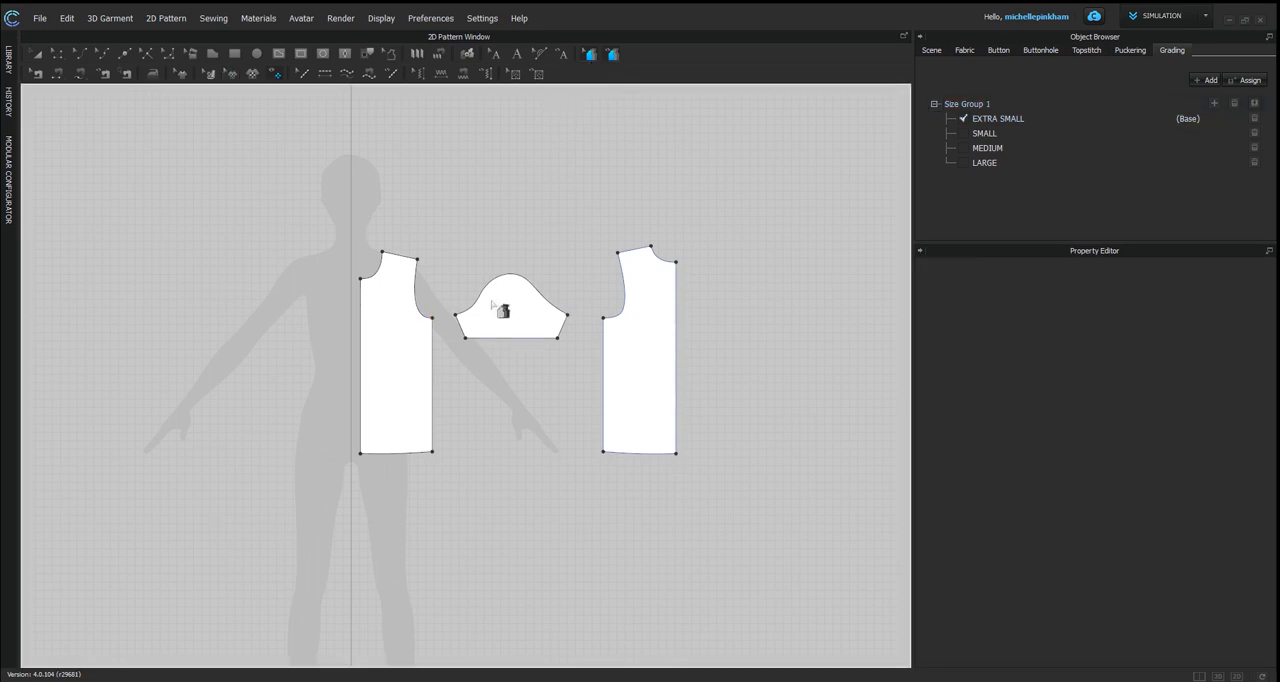
click(413, 288)
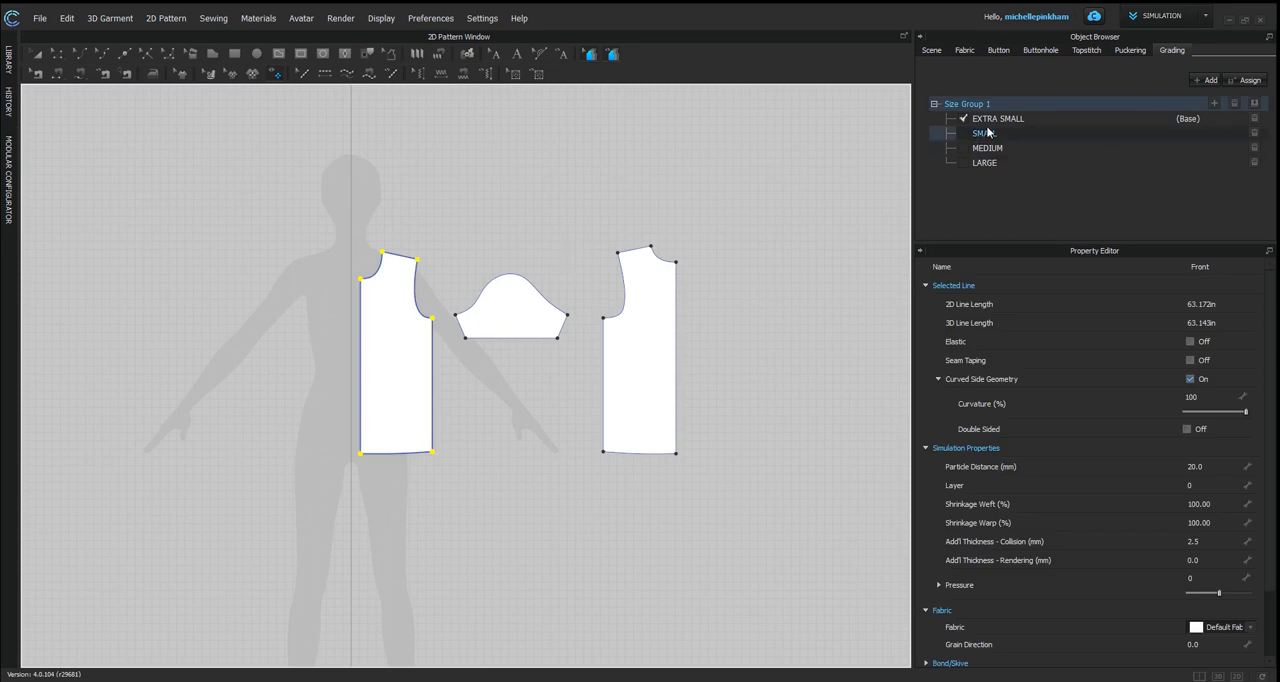
click(500, 232)
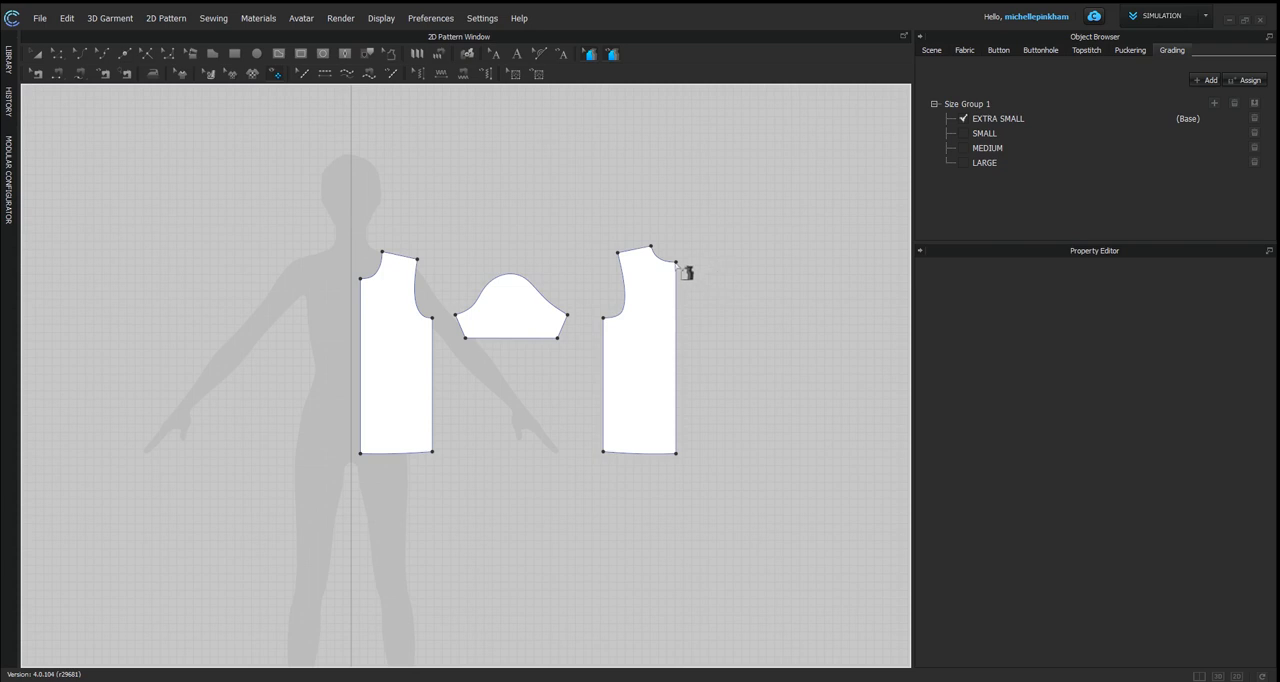
Step: For the back piece's underarm point, set the SMALL grading offset to -0.5 in on both the X and Y axes
scroll(685, 318, up, 3)
scroll(692, 320, up, 3)
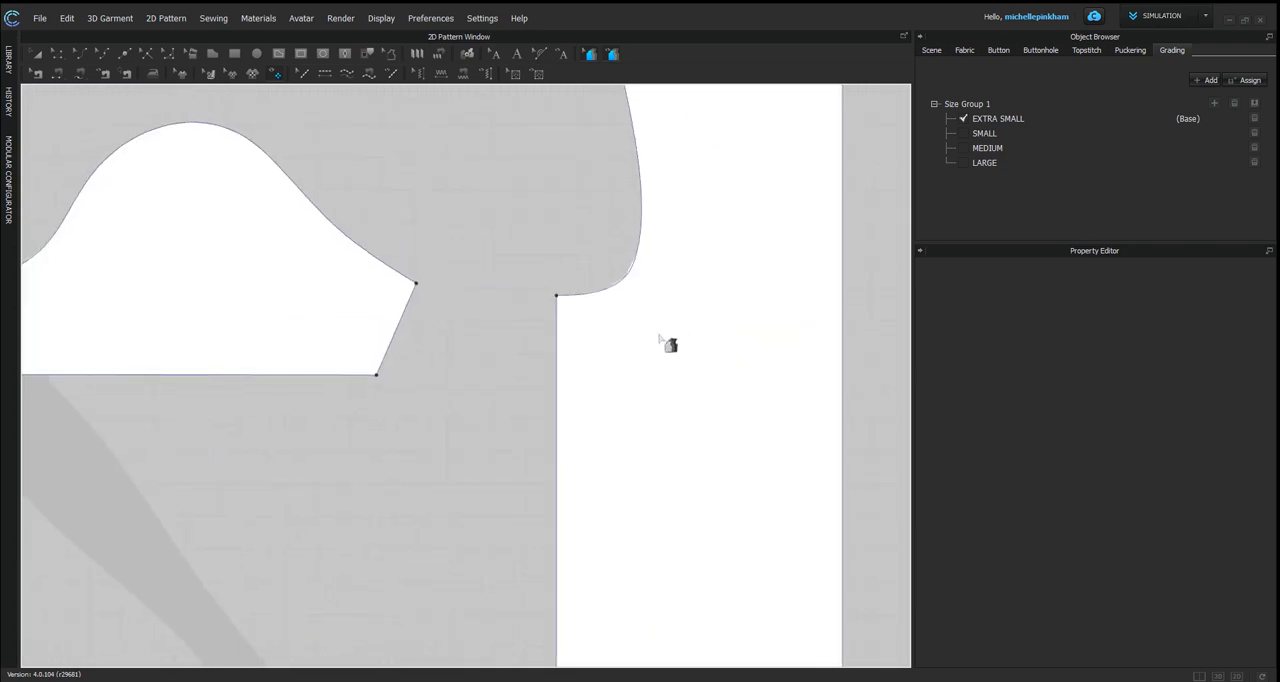
scroll(671, 346, down, 3)
click(603, 332)
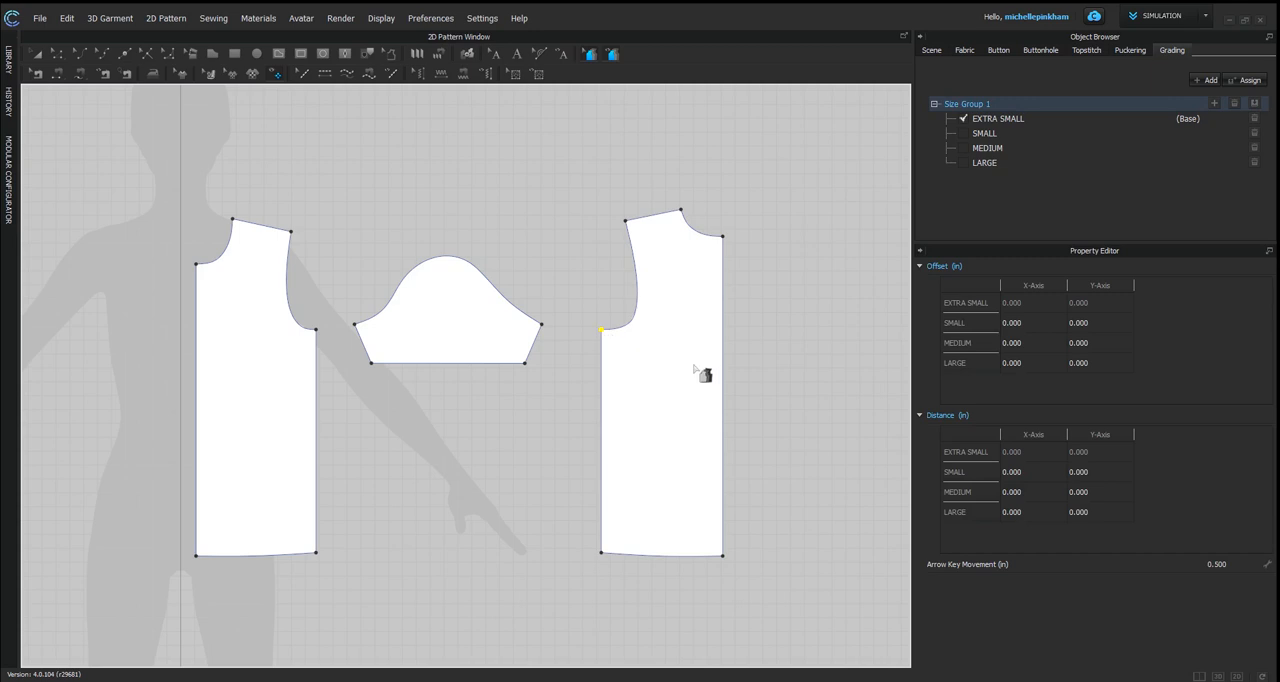
click(1006, 333)
double_click(1026, 322)
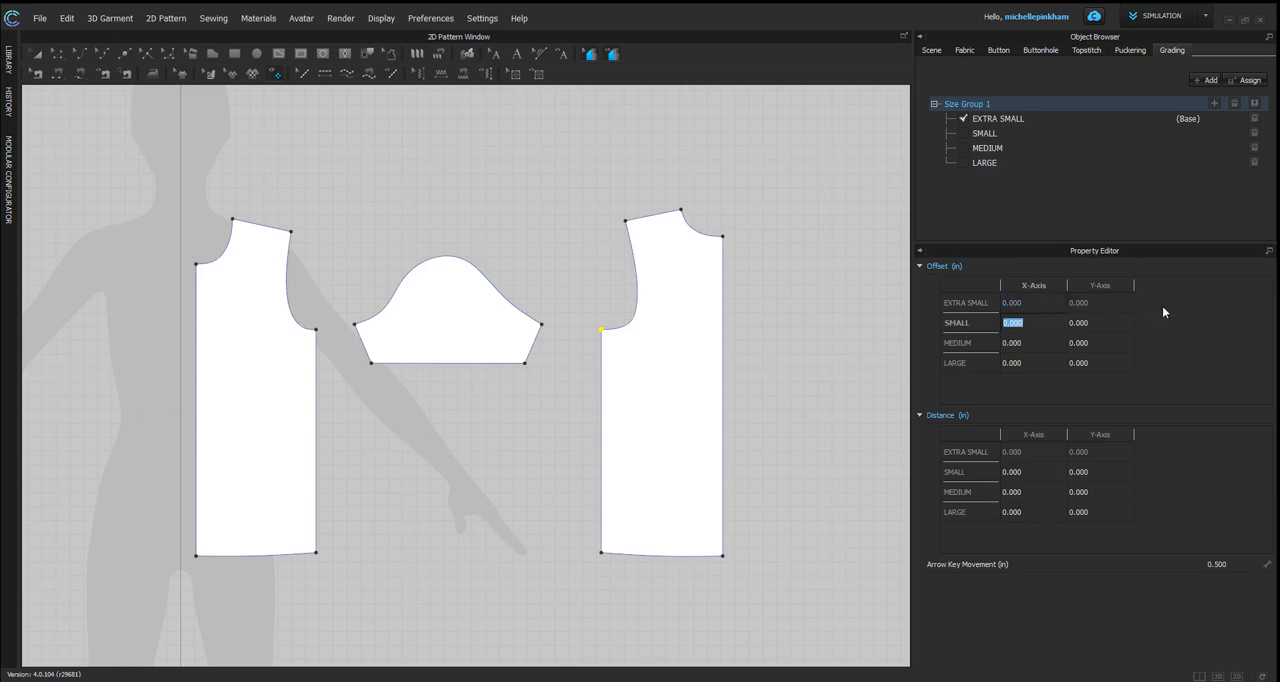
text(-.5)
click(1103, 338)
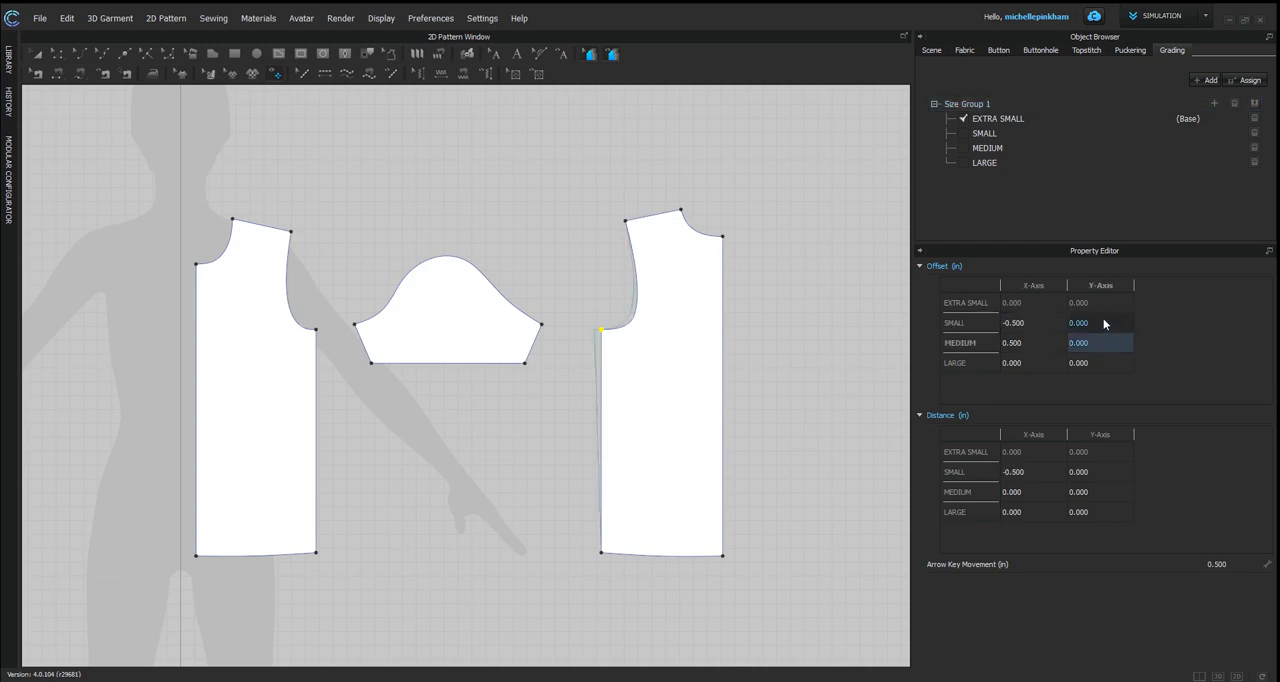
click(1103, 323)
Step: Set the underarm point's MEDIUM grading offset to -0.5 in on both the X and Y axes
click(1028, 343)
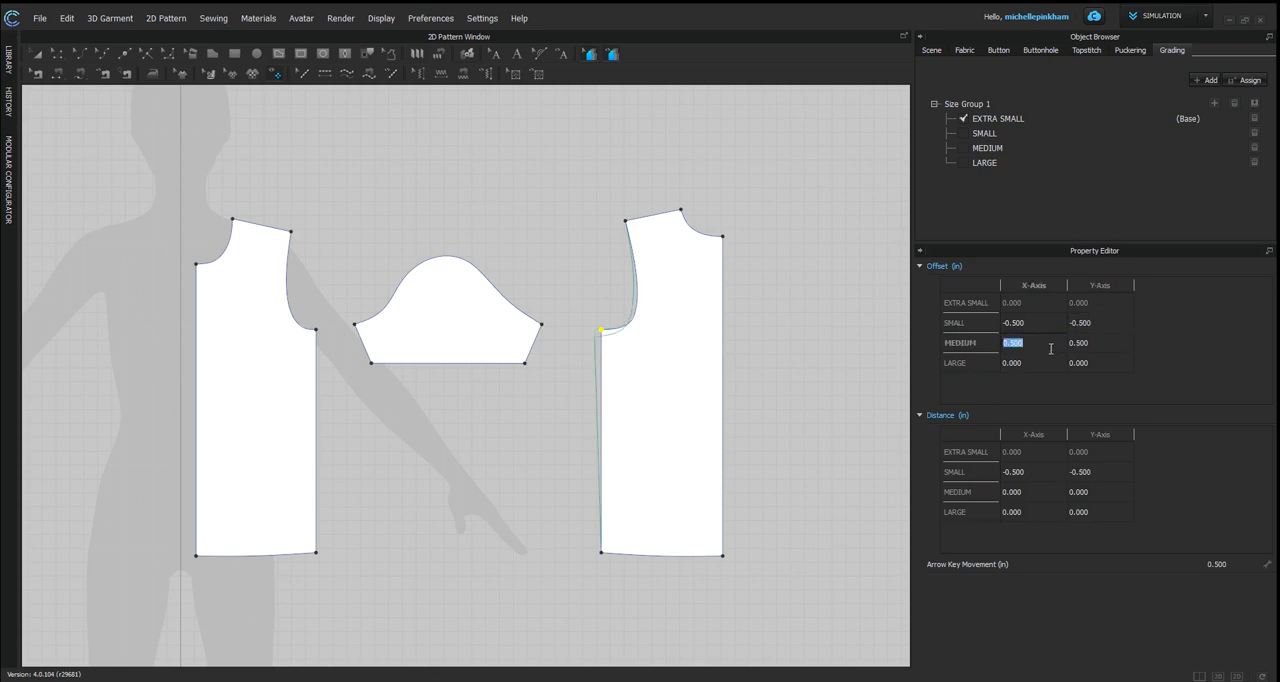
text(-.5)
click(1107, 343)
text(-.5)
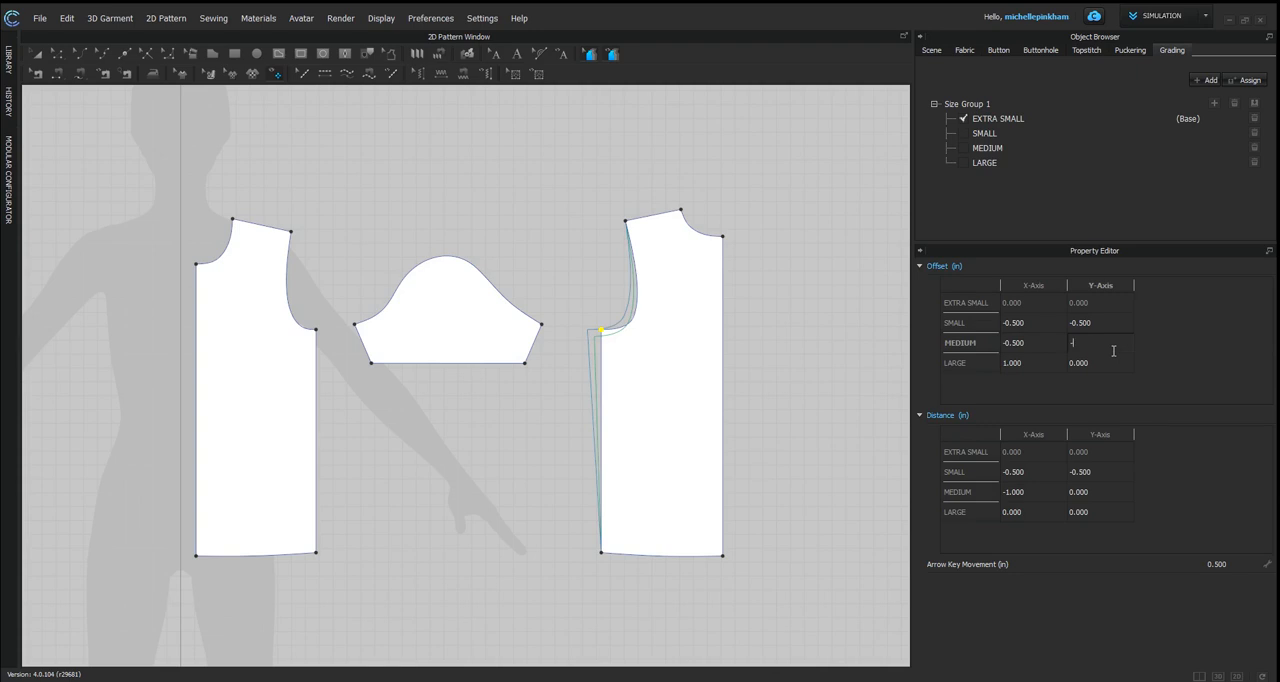
Step: Set the underarm point's LARGE grading offset to -0.5 in on both the X and Y axes
click(1029, 358)
text(-.5)
click(1080, 366)
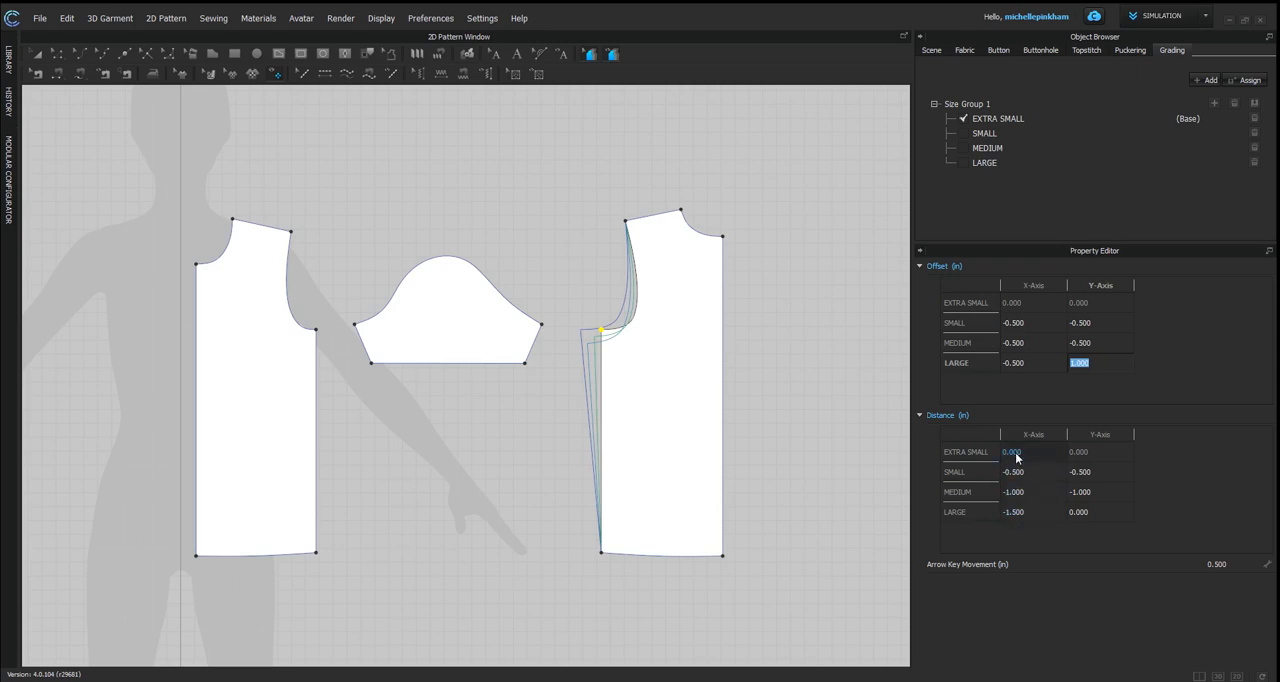
click(1115, 373)
double_click(1114, 374)
triple_click(1107, 369)
text(-0.5)
key(Return)
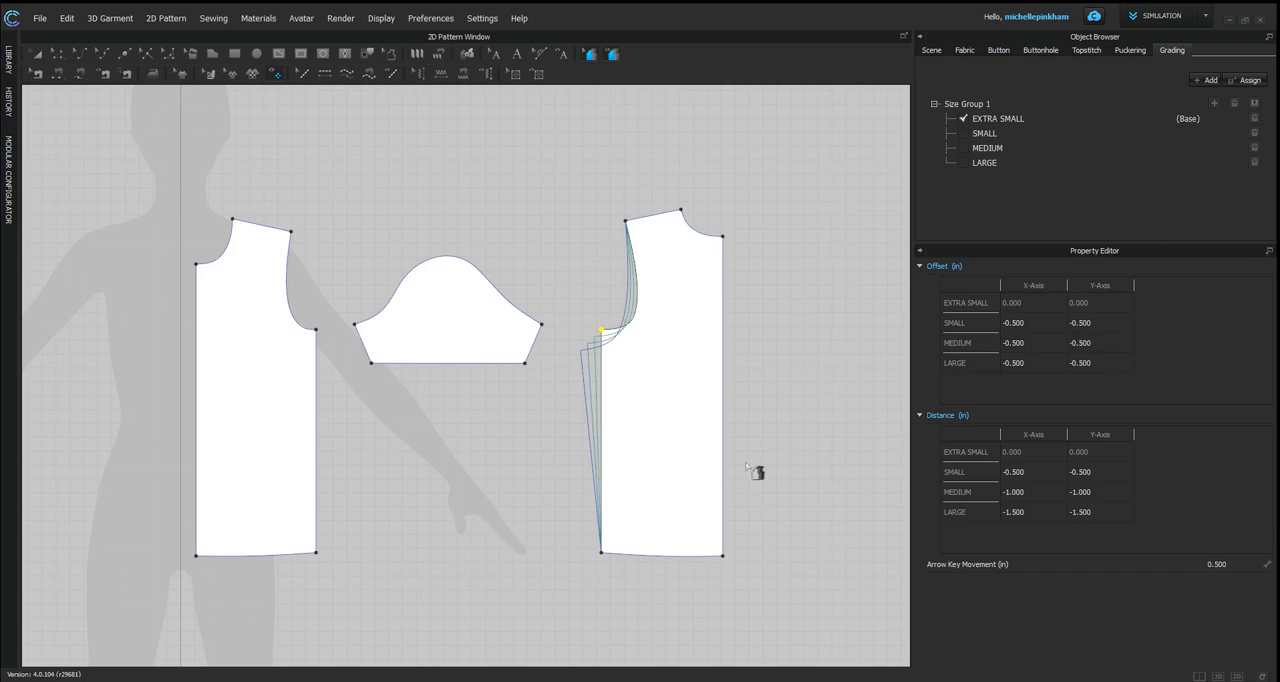
Step: For the back piece's side-seam hem point, set the SMALL, MEDIUM and LARGE X-axis grading offsets to -0.5 in each
click(601, 553)
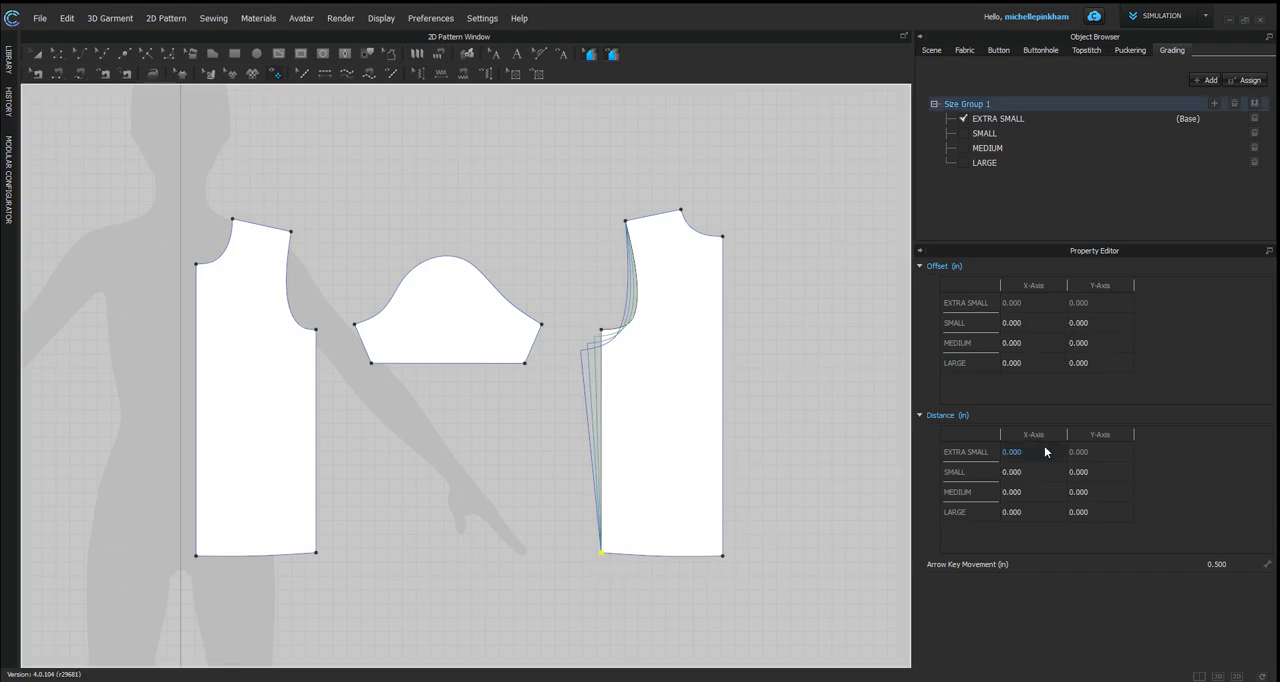
double_click(1027, 327)
text(-.5)
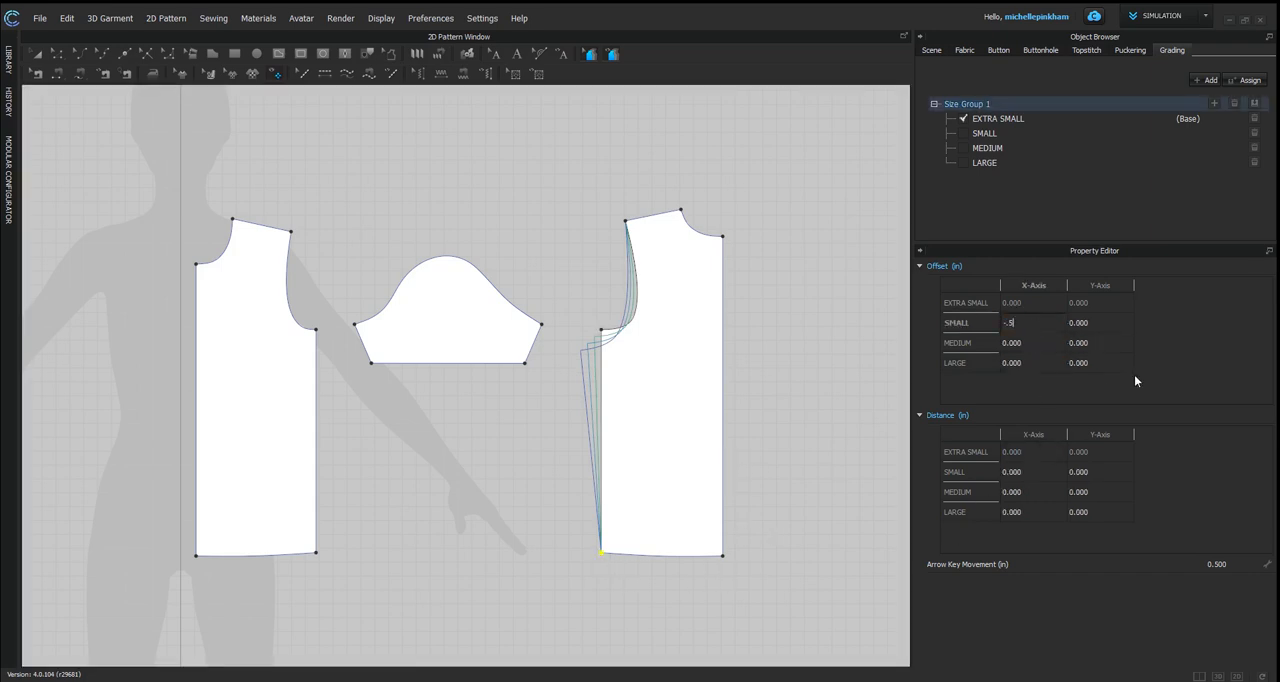
double_click(1058, 346)
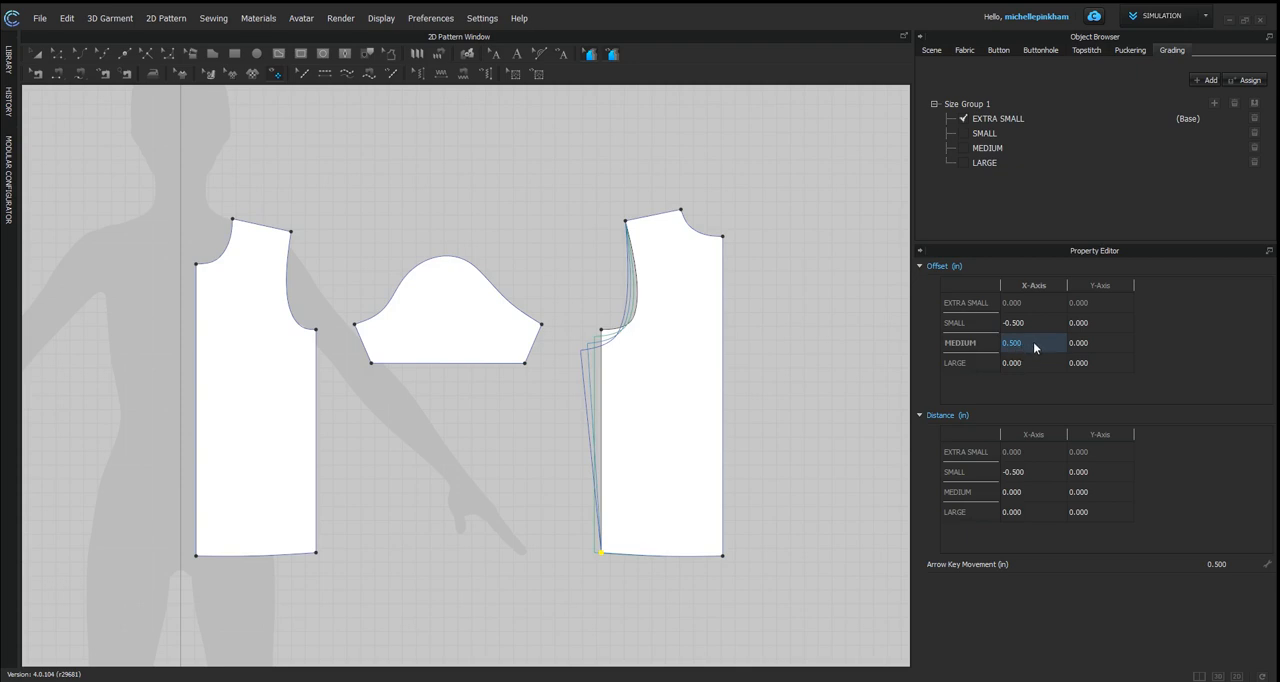
text(-.5)
click(1039, 367)
text(-.5)
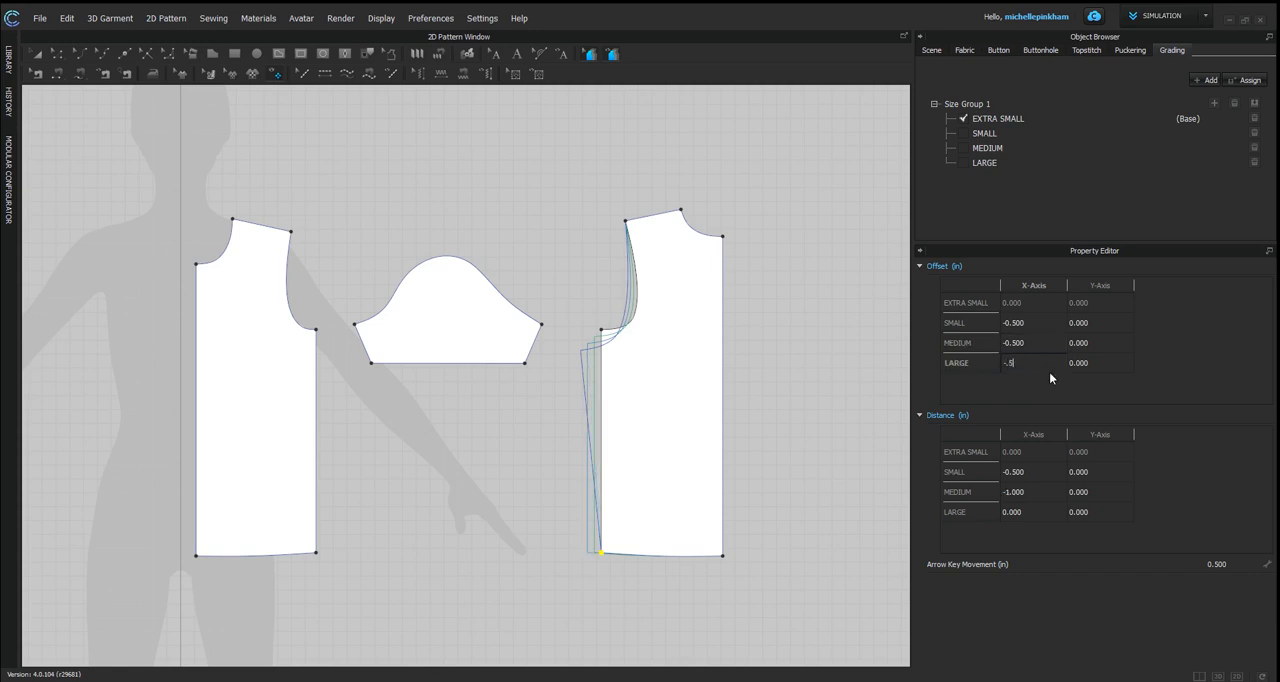
key(Return)
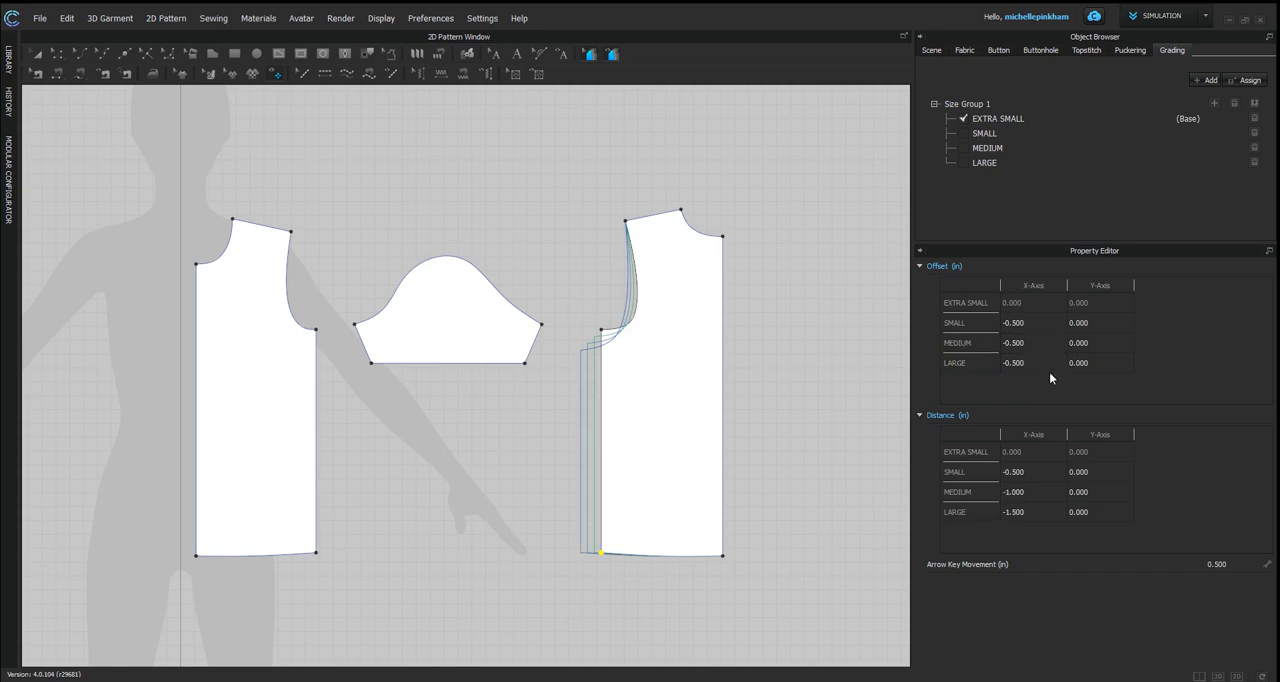
Step: Set the side-seam hem point's Y-axis grading offsets to -1 in for each of SMALL, MEDIUM and LARGE
click(1090, 322)
text(-1)
key(Return)
click(1108, 343)
text(-1)
key(Return)
click(1114, 366)
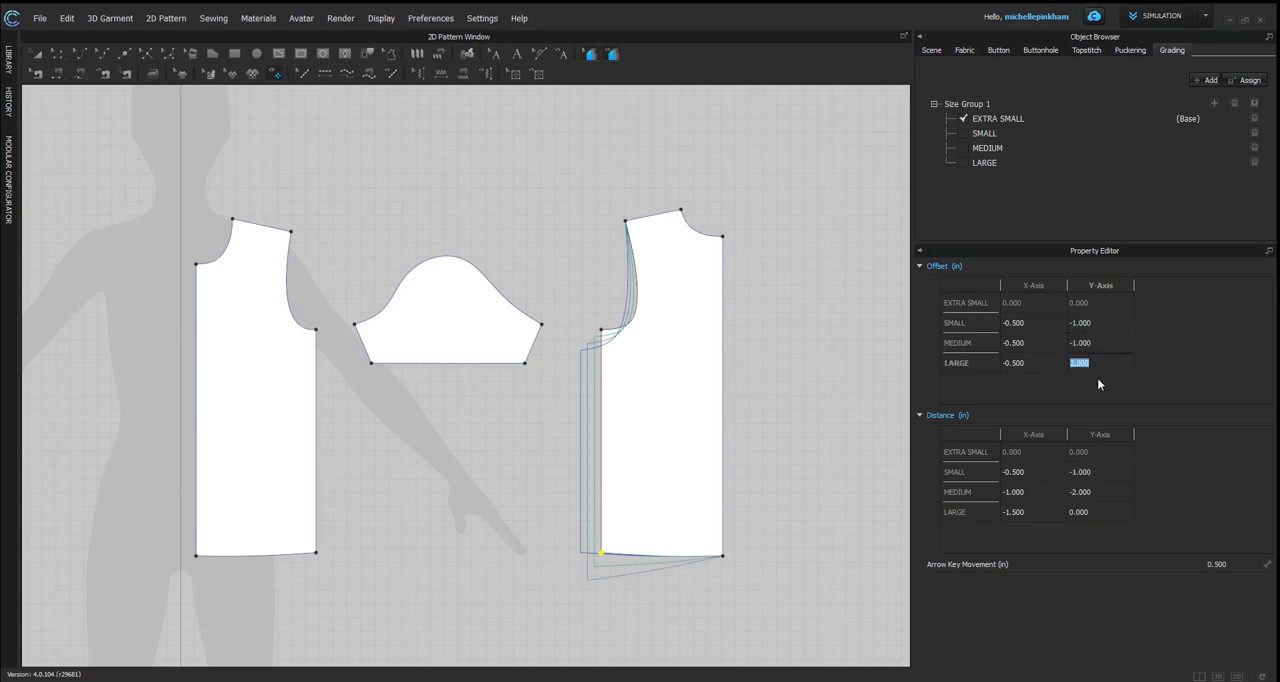
text(-1)
key(Return)
click(1104, 345)
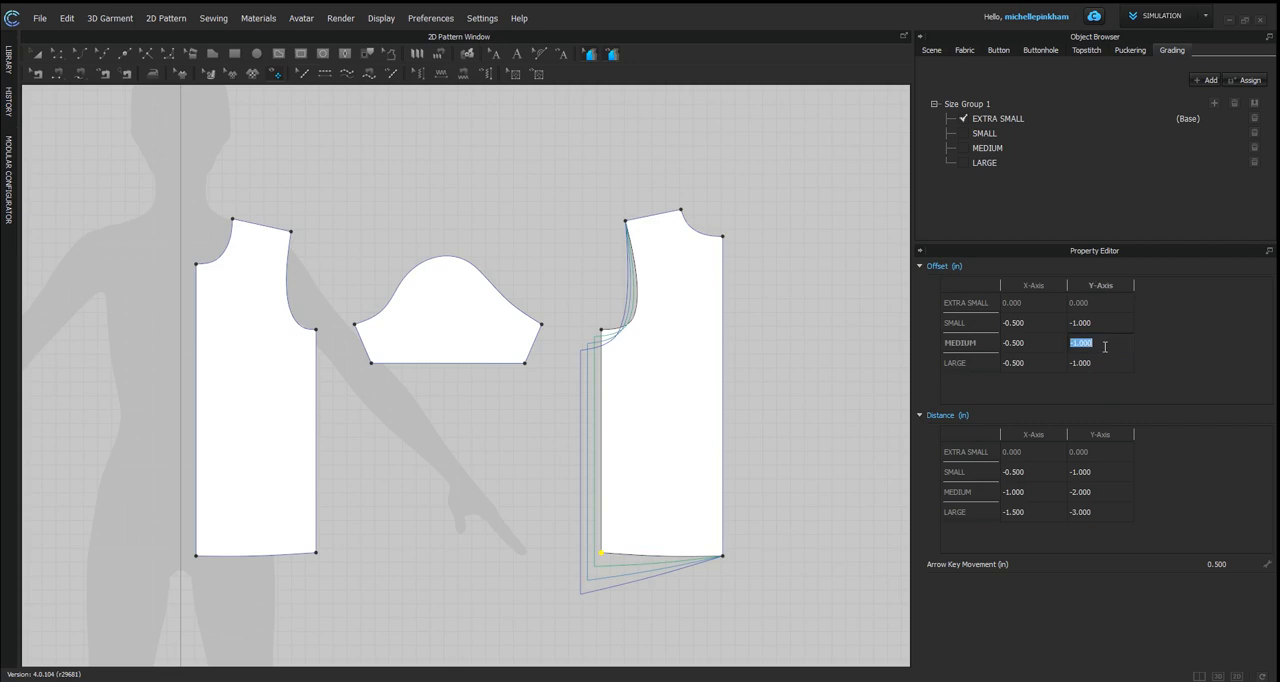
Step: For the back piece's center hem point, set the SMALL, MEDIUM and LARGE Y-axis grading offsets to -1 in each
click(723, 555)
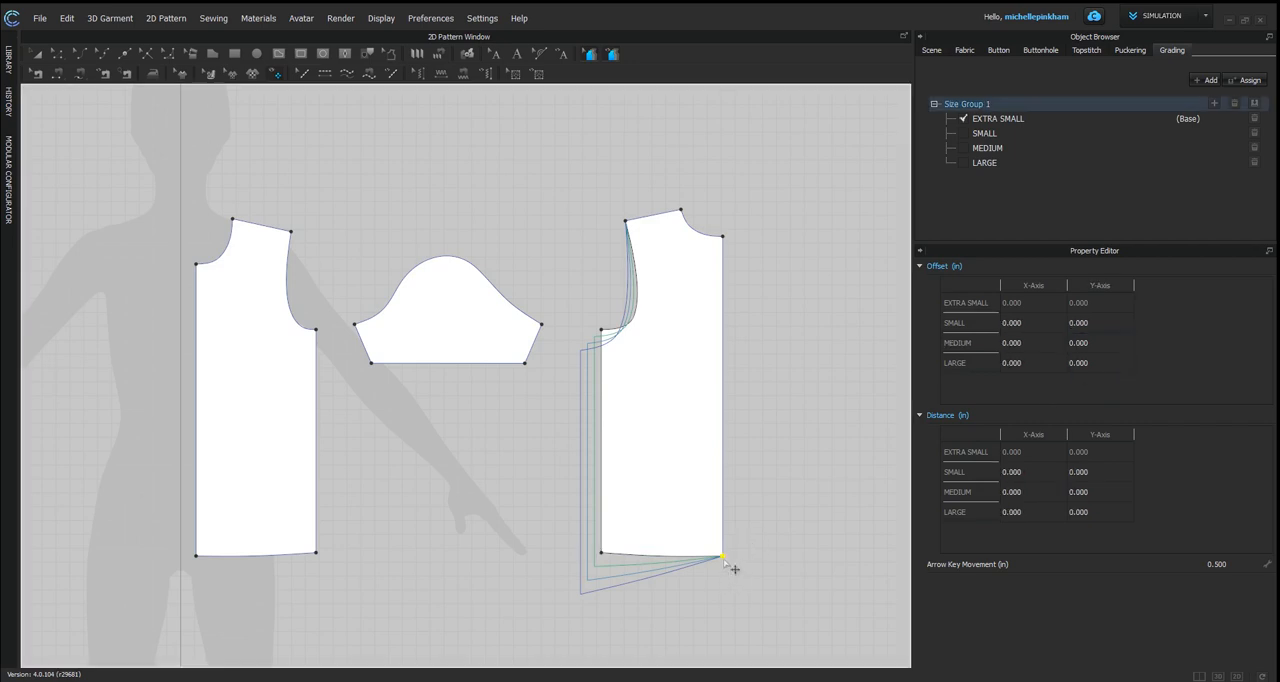
click(1116, 323)
text(-1)
key(Return)
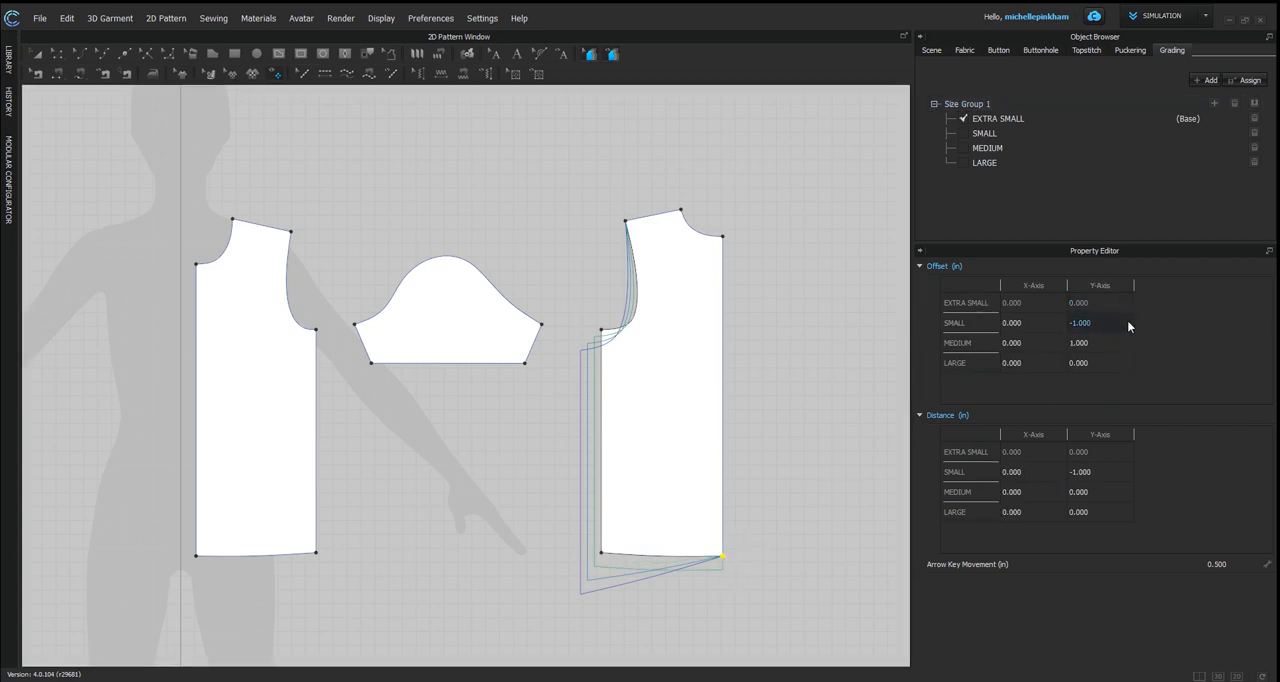
click(1096, 345)
text(-1)
key(Return)
click(1084, 365)
text(-1)
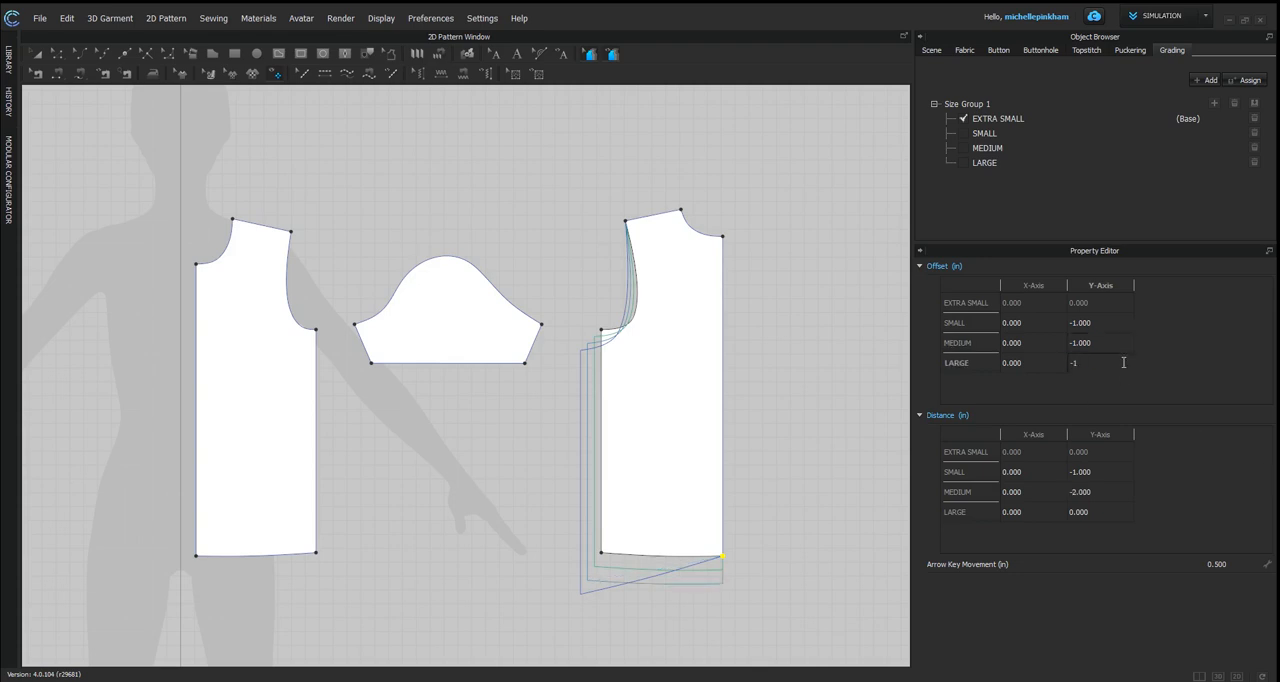